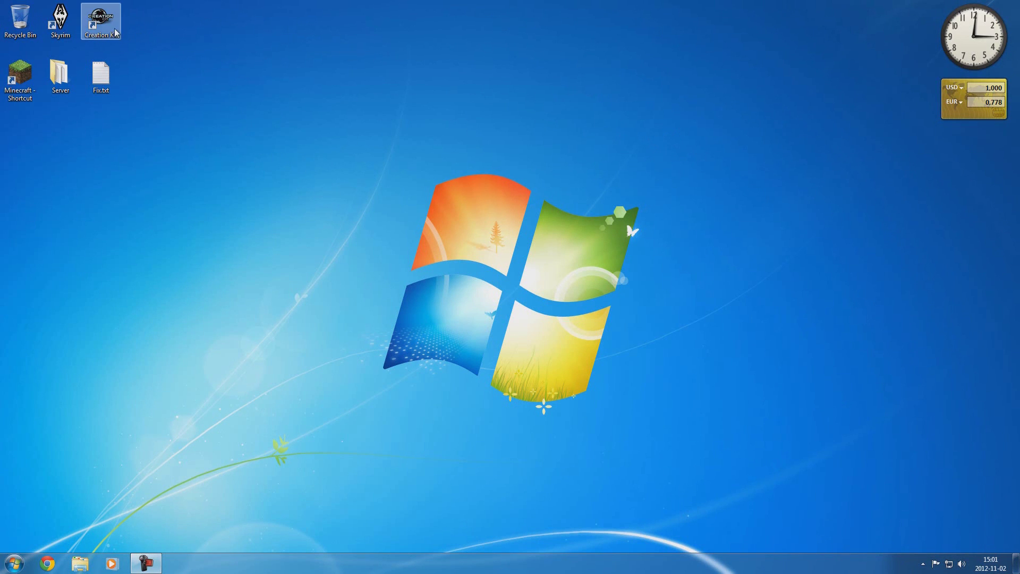
Step: Launch Creation Kit and tick Skyrim, Update, Dawnguard and HearthFires in the data list
double_click(108, 29)
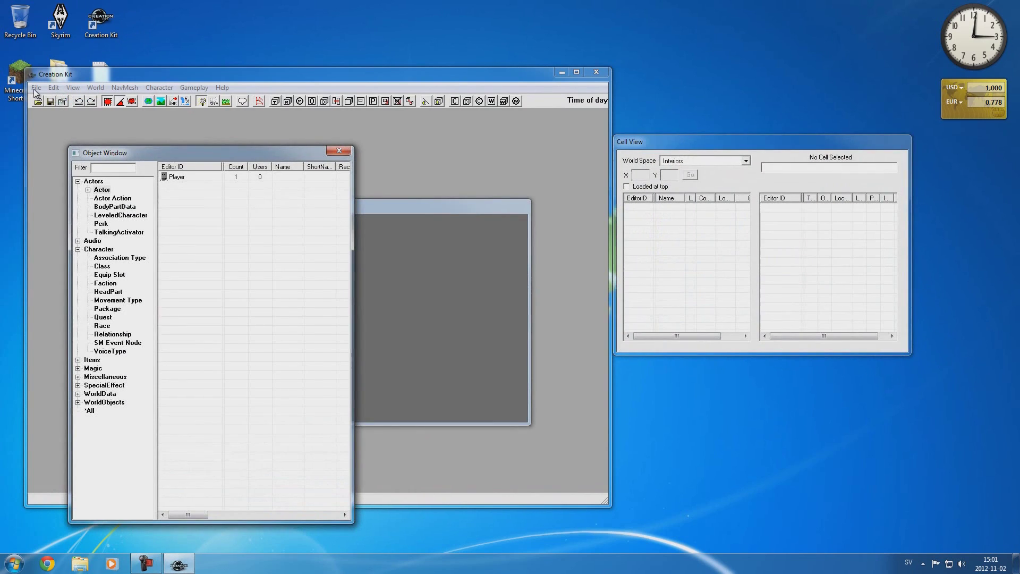
click(35, 88)
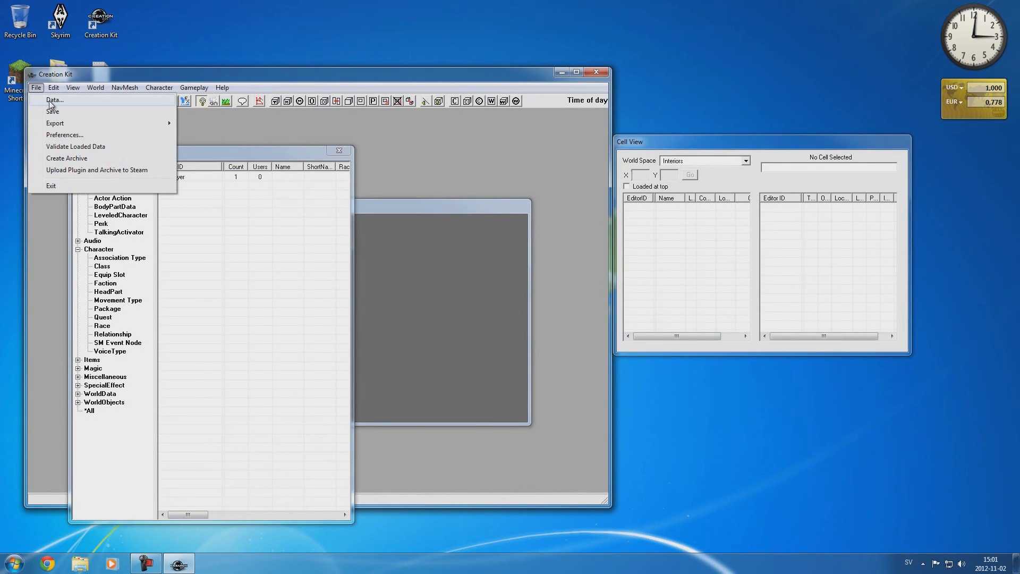
click(49, 101)
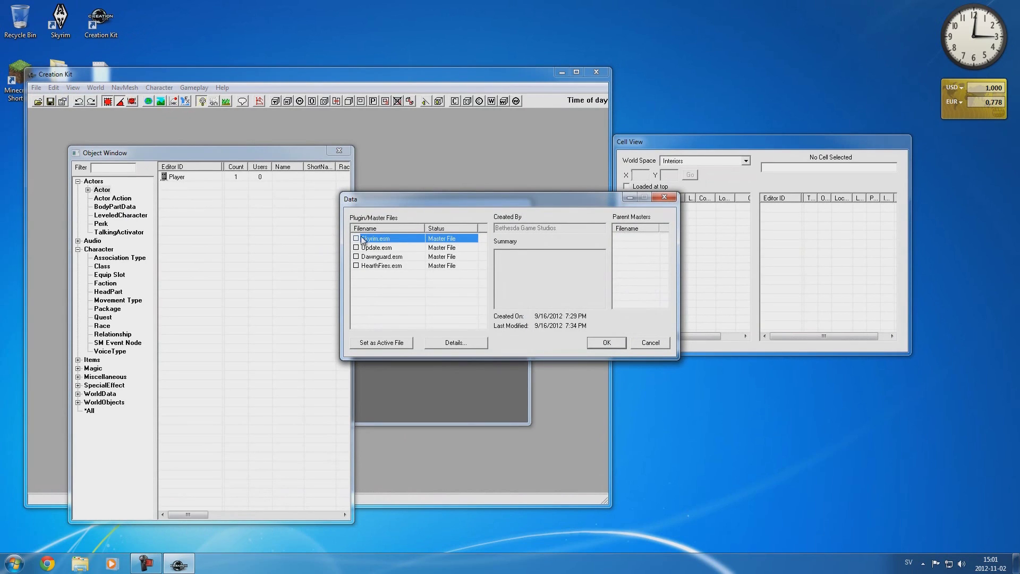
double_click(357, 239)
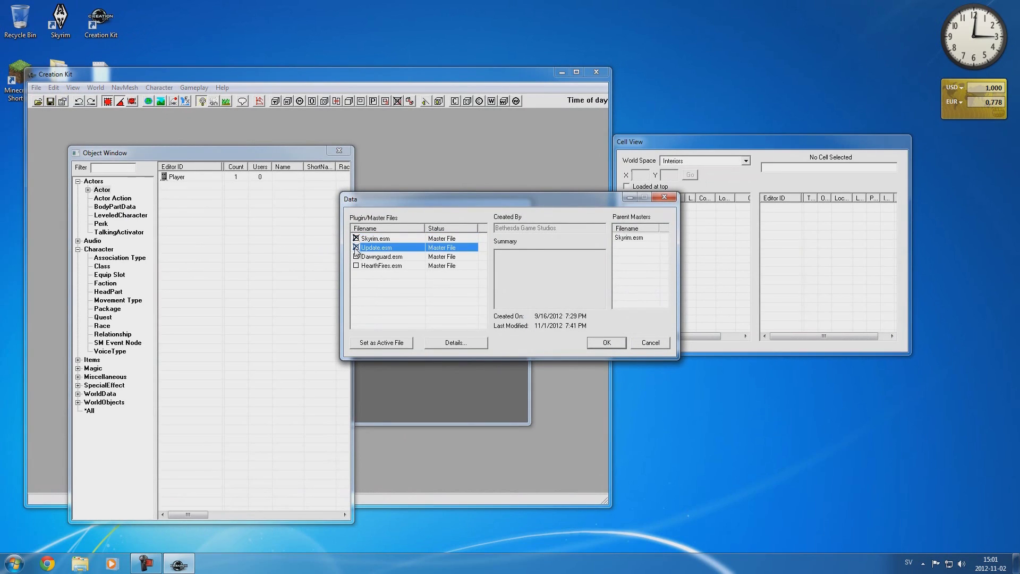
double_click(356, 256)
Step: Load the four masters, accept all warnings, and relaunch after the missing Update.esm error
click(607, 343)
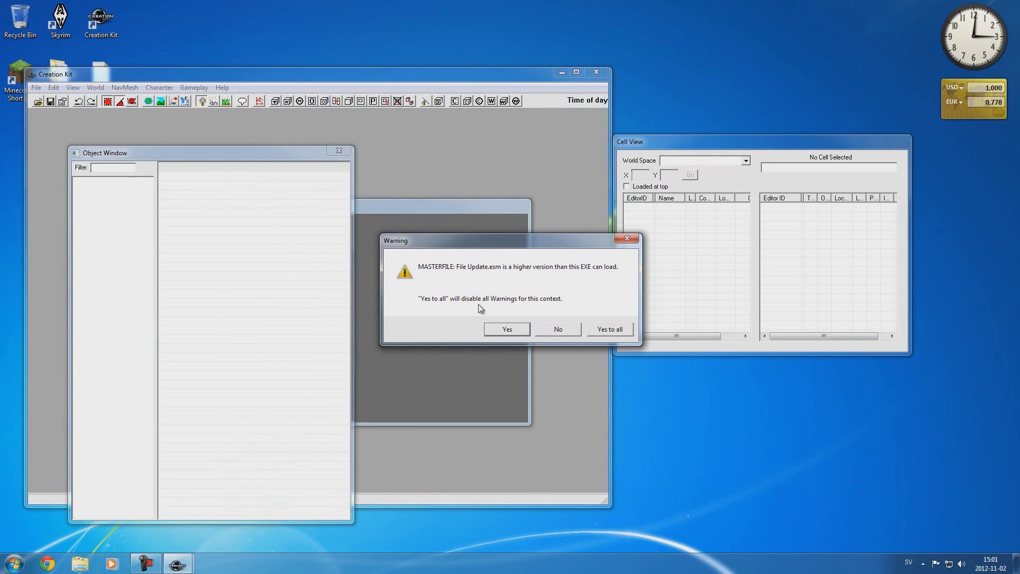
click(610, 330)
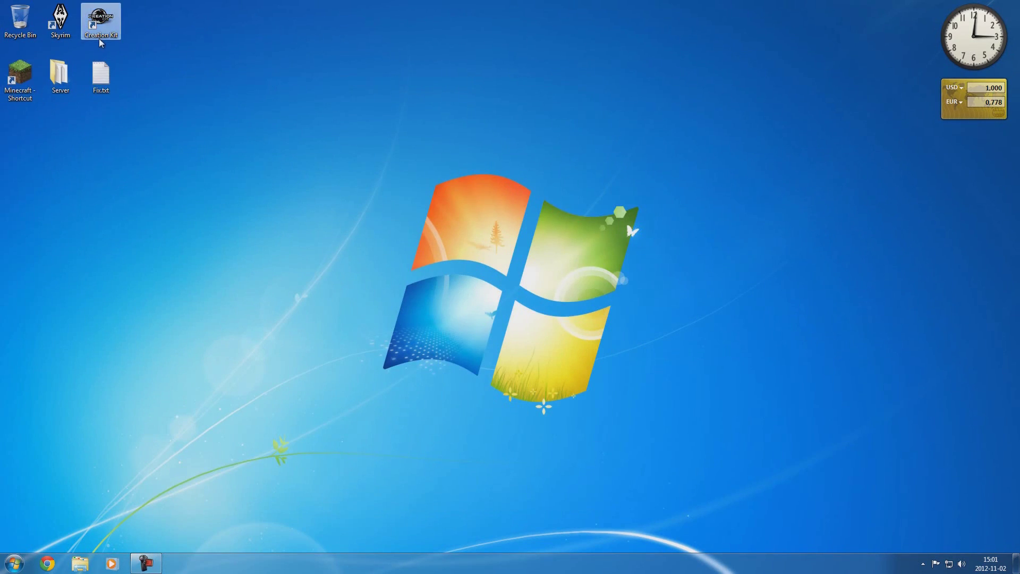
double_click(101, 32)
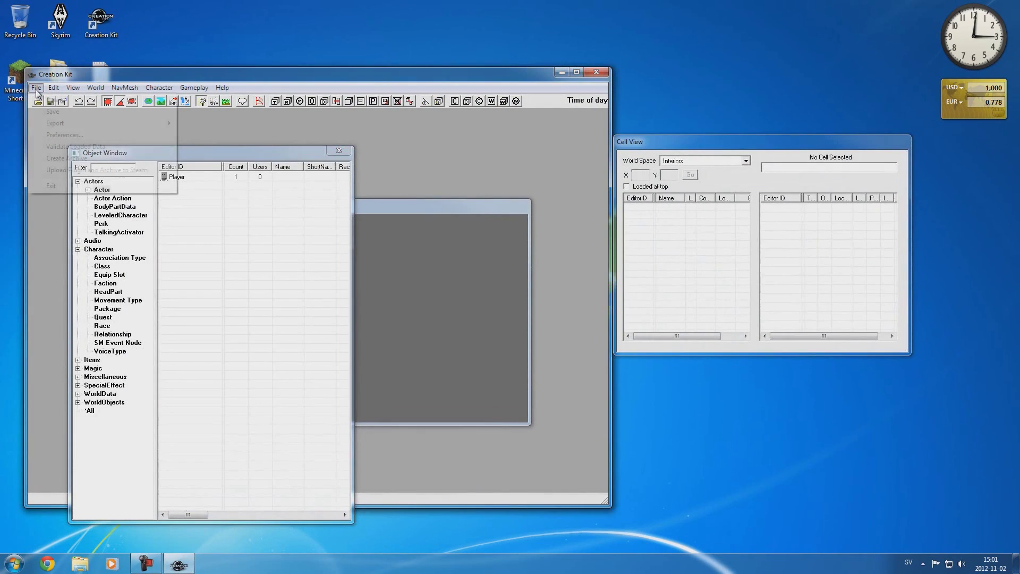
Step: Load HearthFires.esm on its own from the data file list
click(36, 87)
double_click(357, 266)
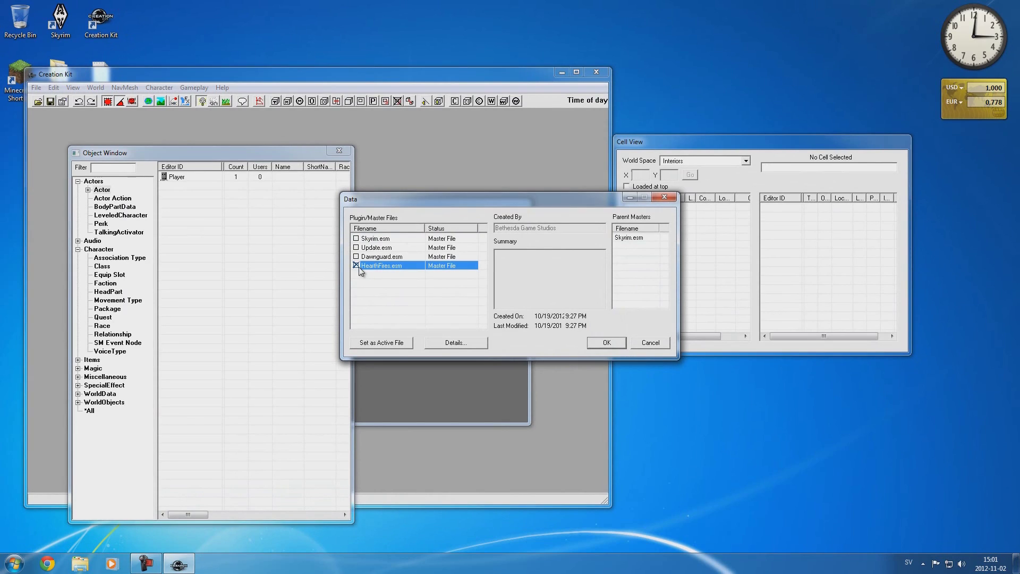
click(608, 343)
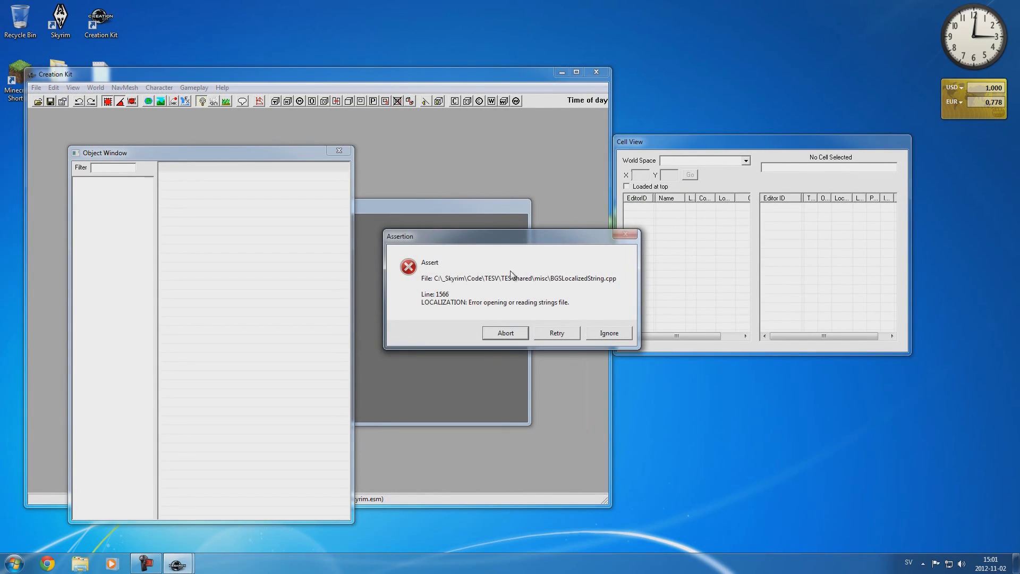
Step: Skip the strings assertion and warnings, close the crashed editor, and open Fix.txt
click(611, 334)
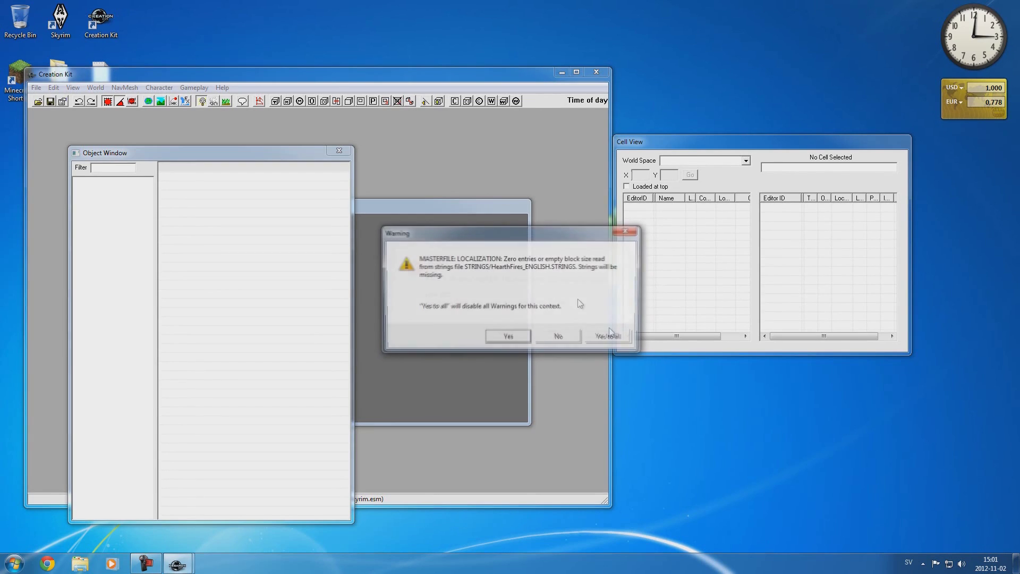
click(616, 338)
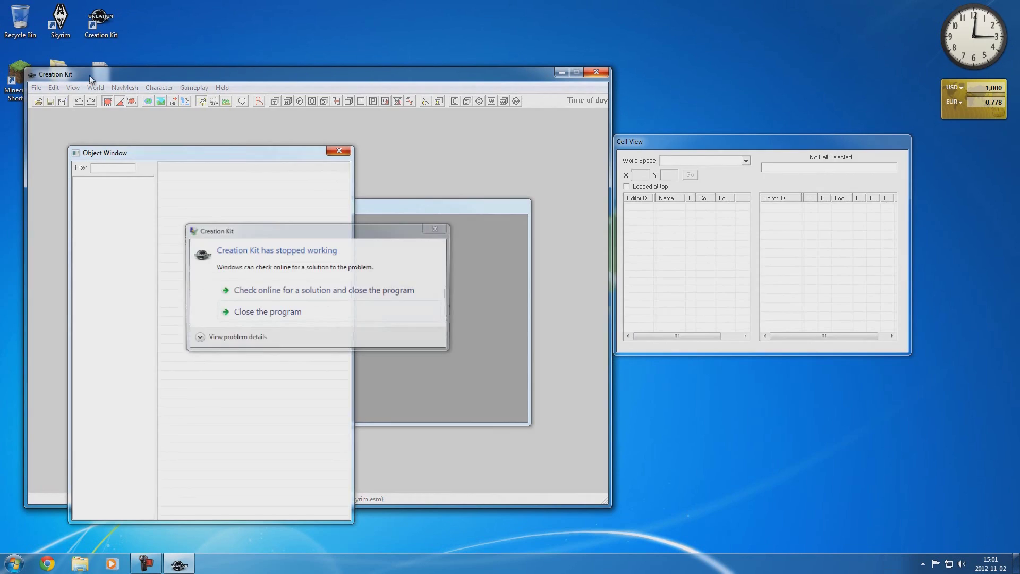
click(247, 313)
double_click(101, 73)
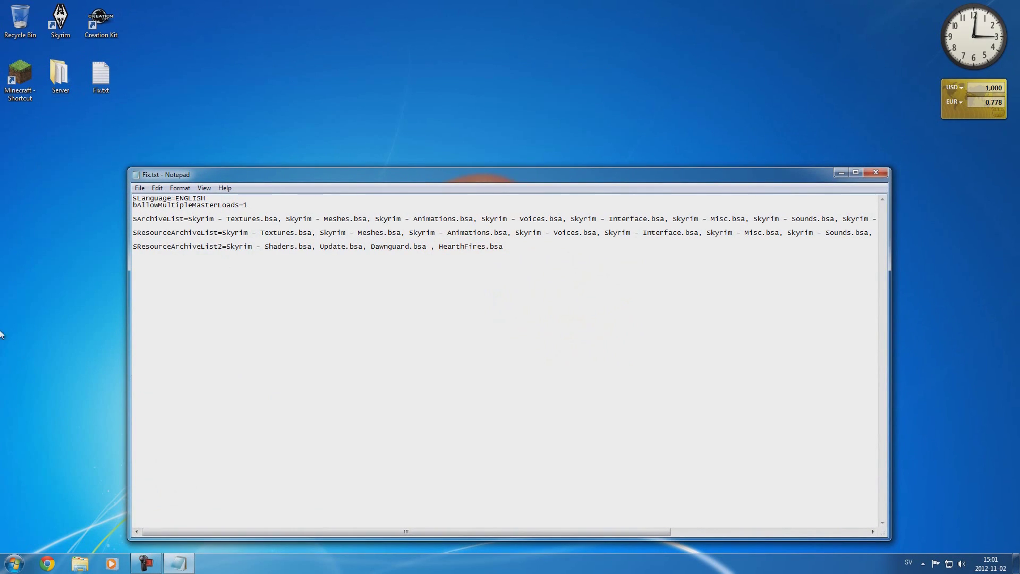
Step: Open Computer from Start, then back out of Local Disk (C:) after a wrong turn
click(16, 563)
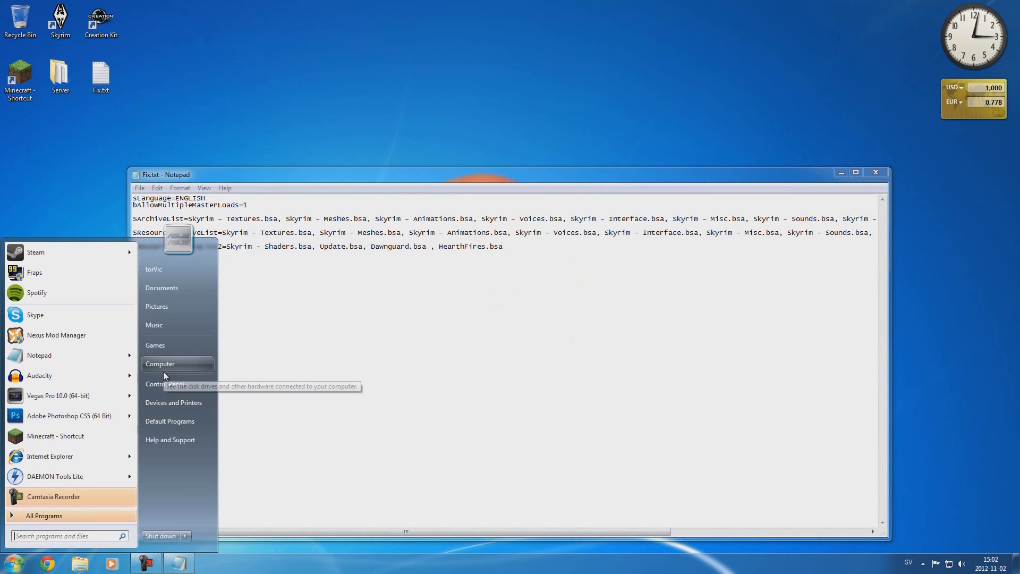
click(164, 364)
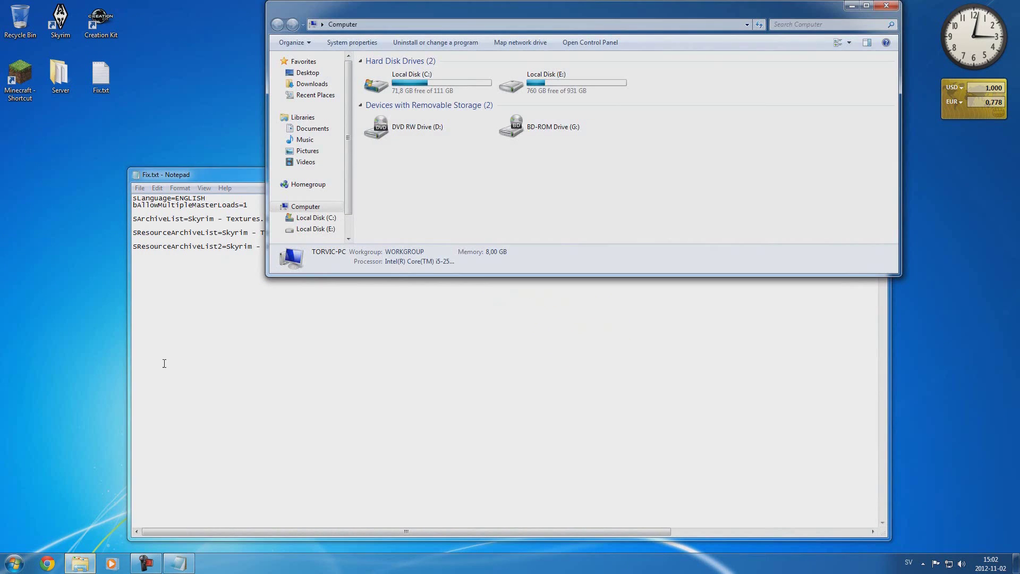
double_click(421, 87)
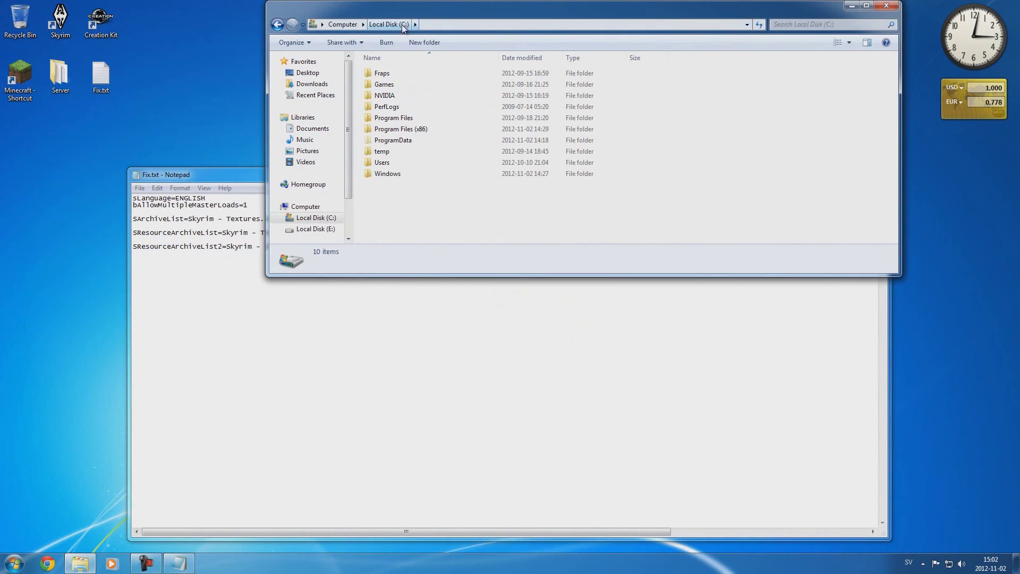
double_click(407, 136)
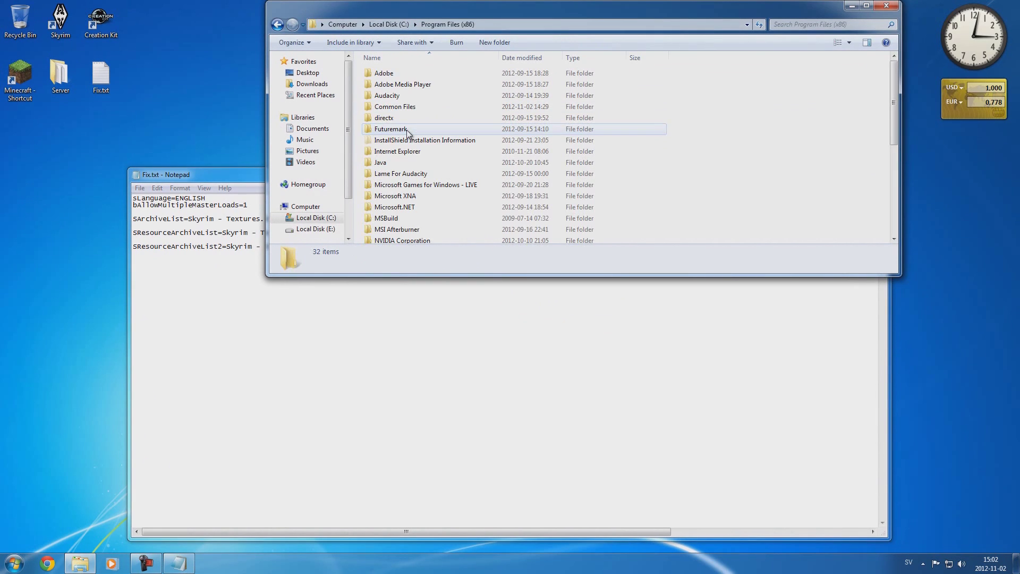
scroll(418, 160, down, 6)
key(BackSpace)
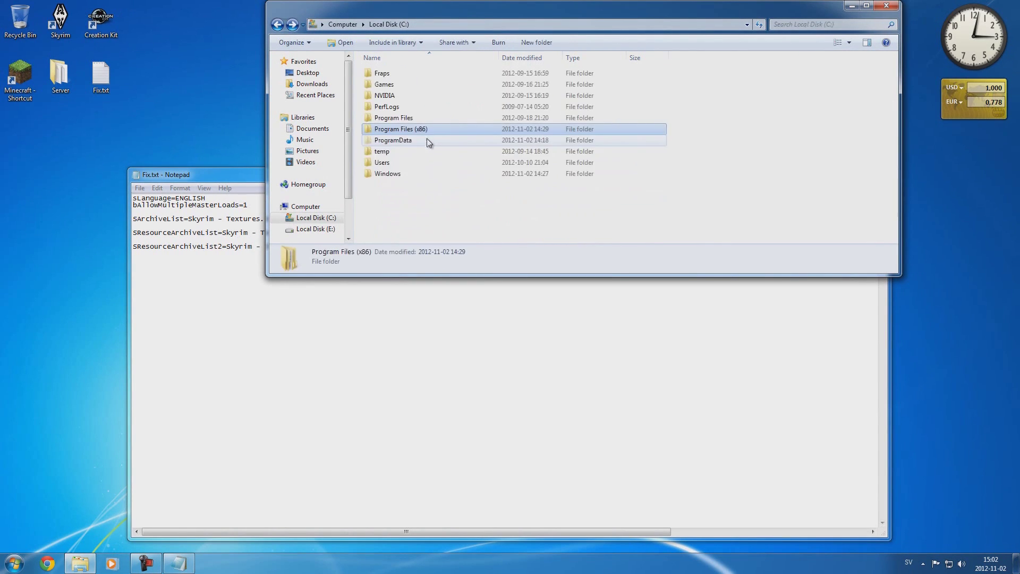
key(BackSpace)
Step: Browse Local Disk (E:) to Program Files (x86)\Steam\steamapps\common\skyrim
click(562, 84)
double_click(561, 82)
double_click(445, 119)
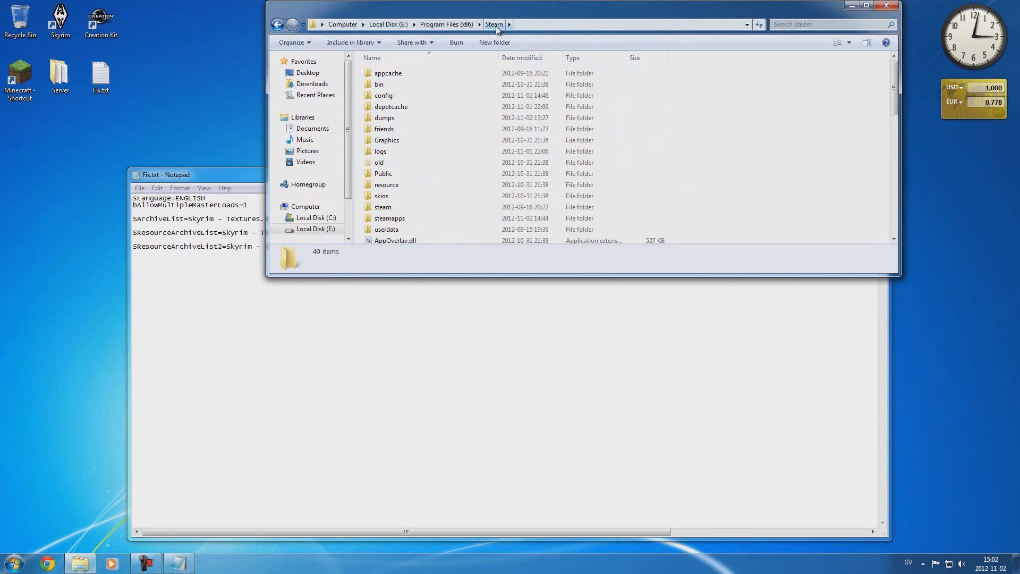
scroll(388, 175, down, 1)
double_click(385, 182)
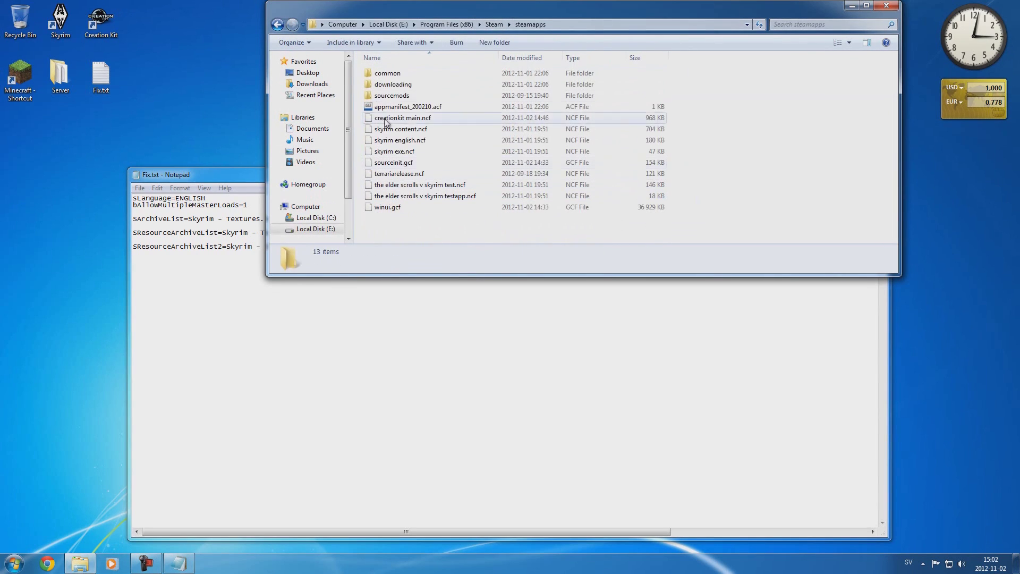
double_click(396, 73)
double_click(384, 84)
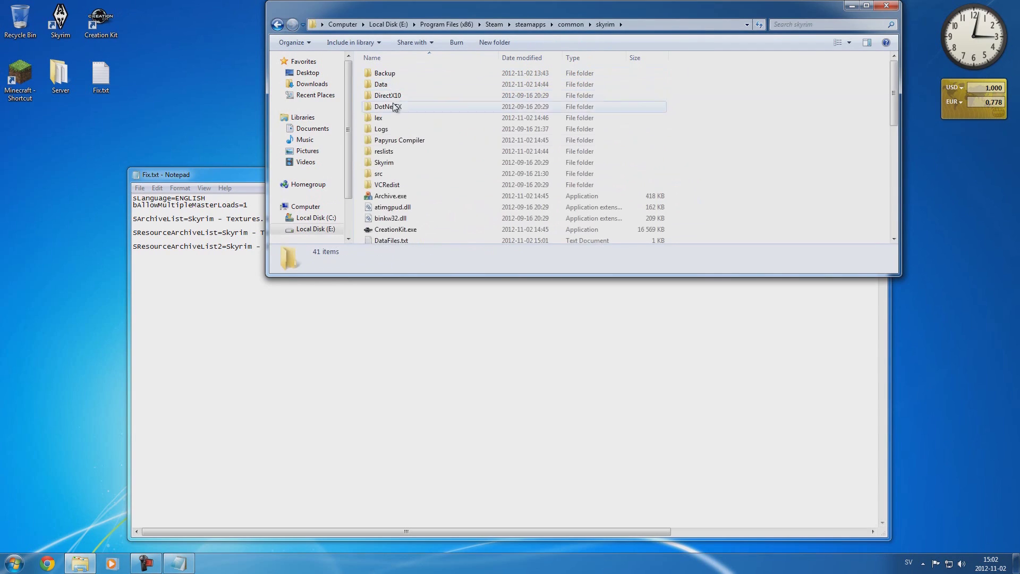
scroll(403, 159, down, 3)
scroll(413, 236, down, 4)
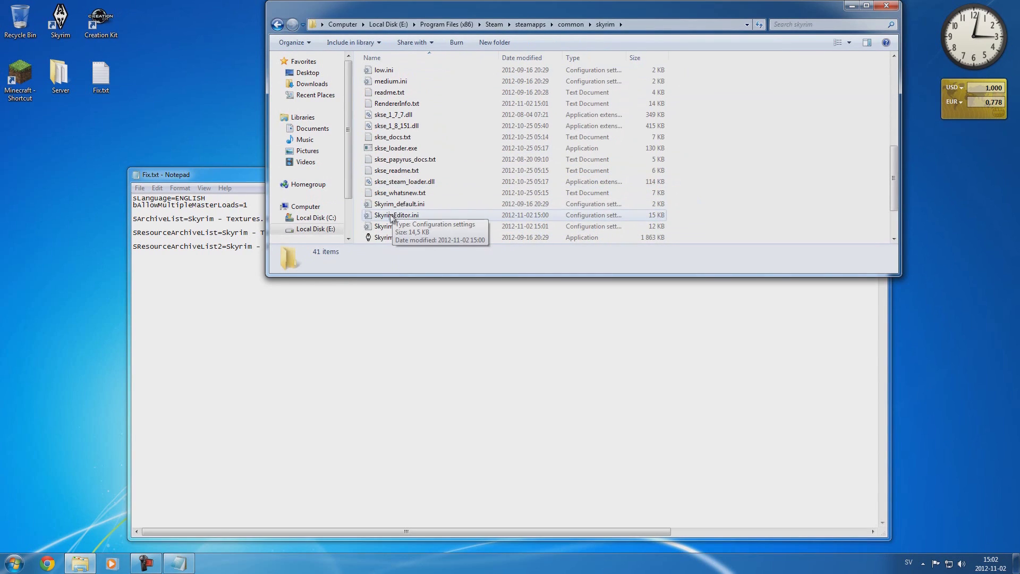
Step: Open SkyrimEditor.ini and paste sLanguage=ENGLISH from Fix.txt under [General]
double_click(396, 215)
drag(285, 177, 458, 192)
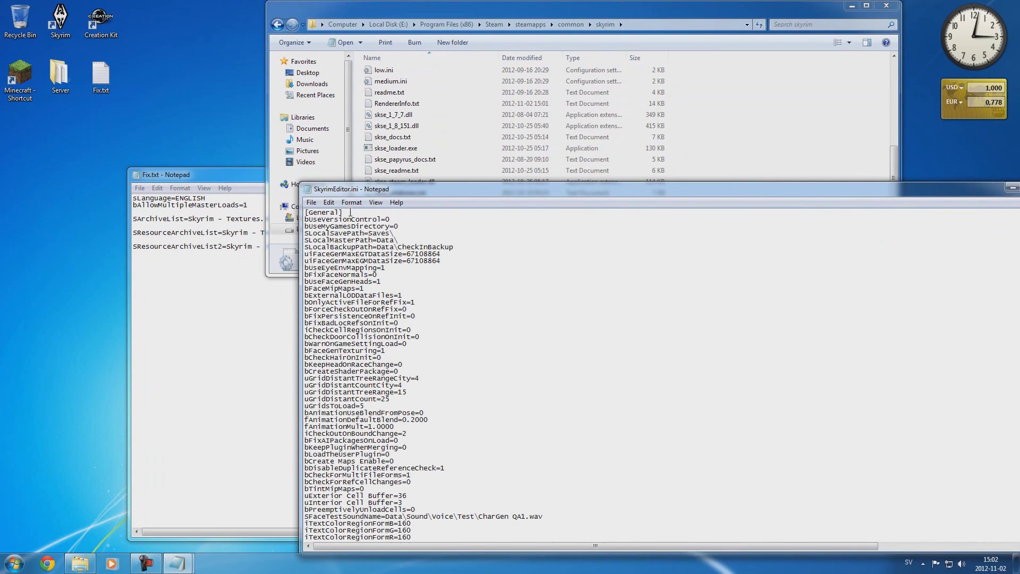
key(Return)
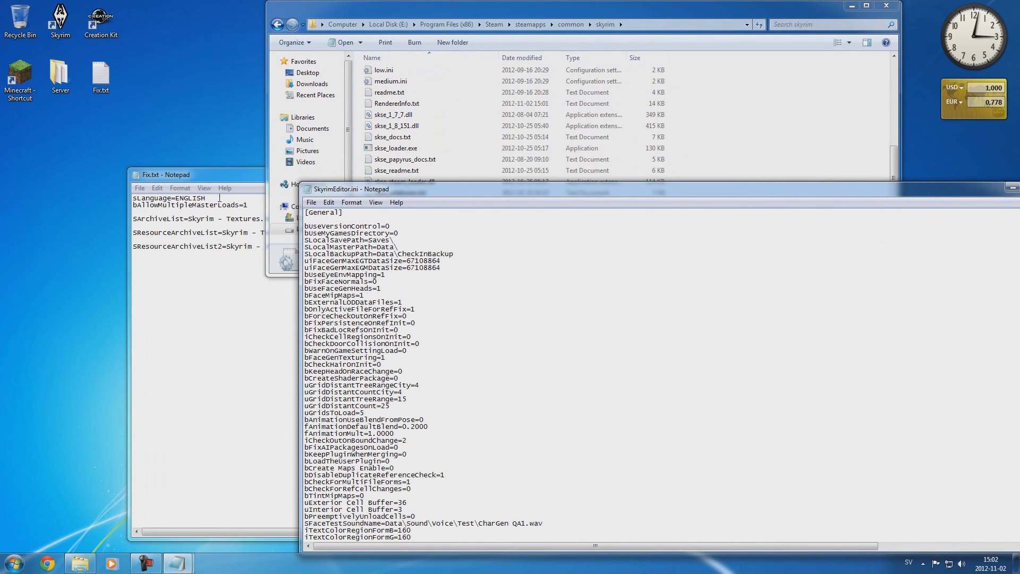
click(224, 198)
drag(208, 198, 132, 198)
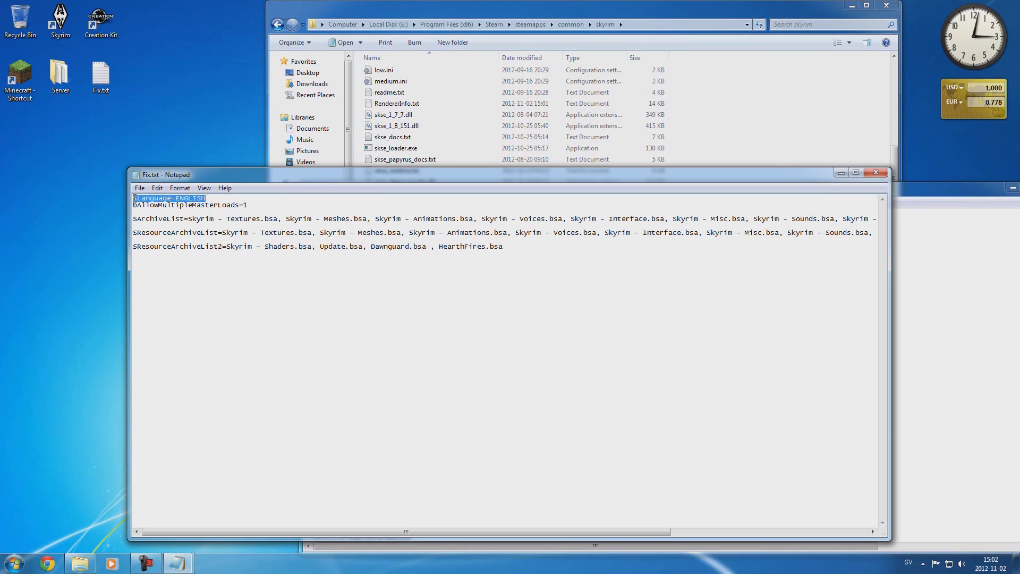
right_click(142, 200)
click(169, 234)
key(alt+Tab)
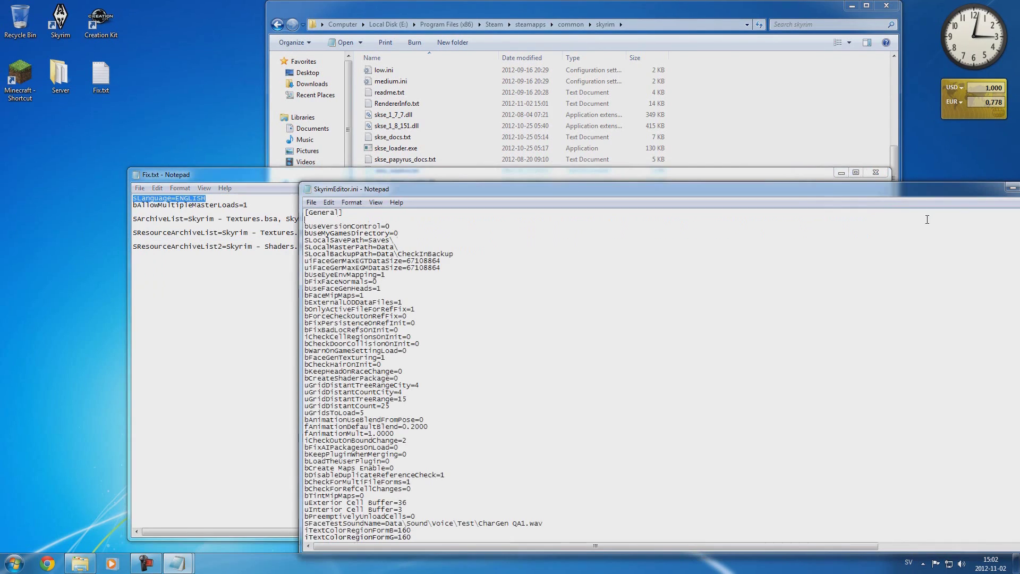
key(ctrl+v)
key(Return)
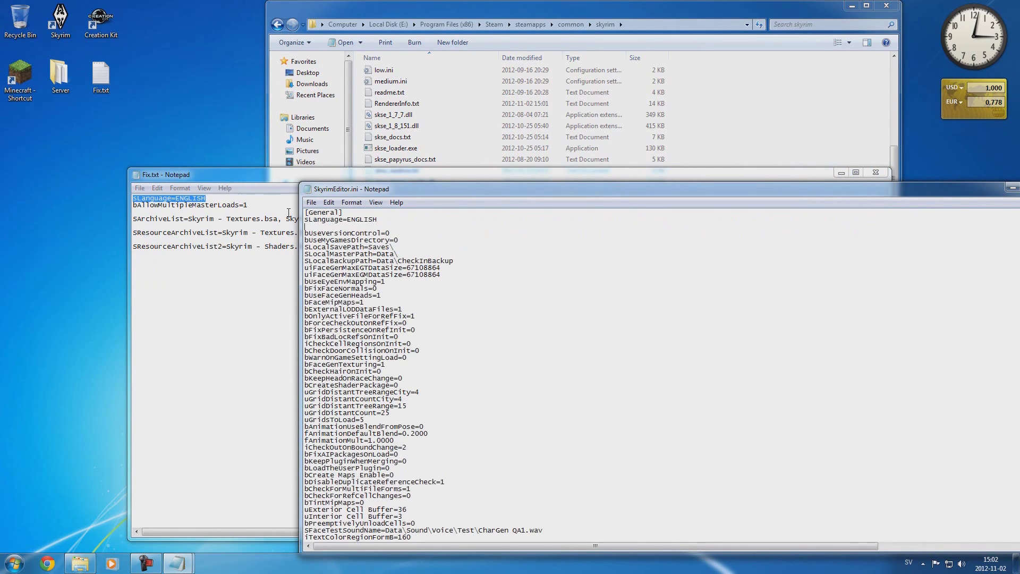
Step: Copy bAllowMultipleMasterLoads=1 from Fix.txt and paste it below the language line
drag(262, 206, 133, 206)
right_click(145, 202)
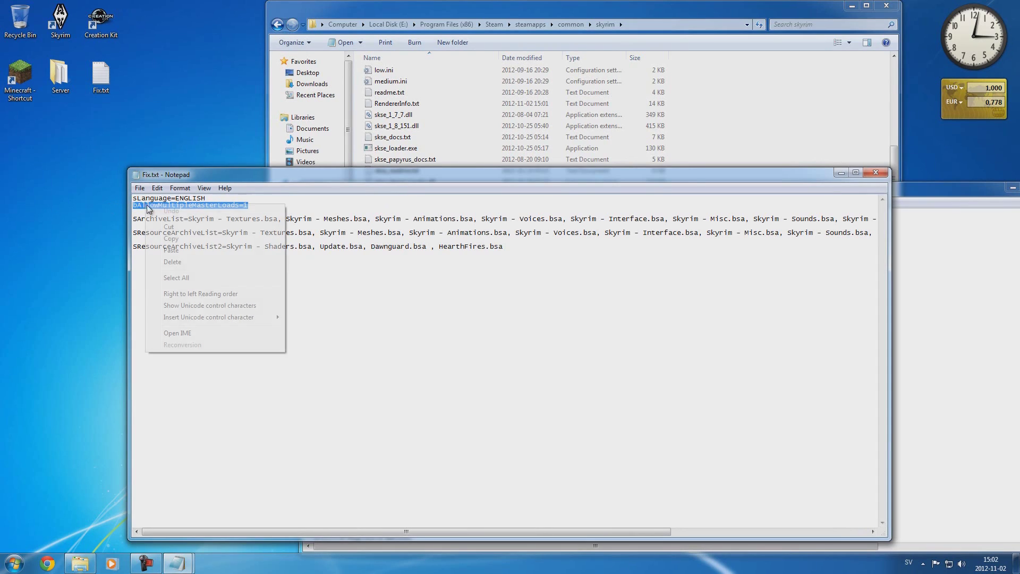
click(169, 240)
click(906, 233)
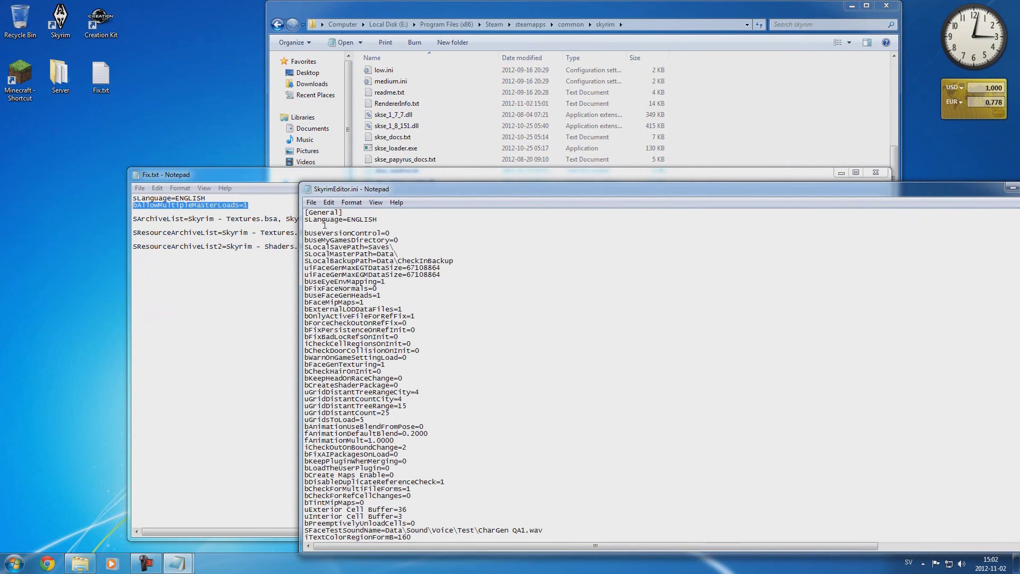
key(ctrl+v)
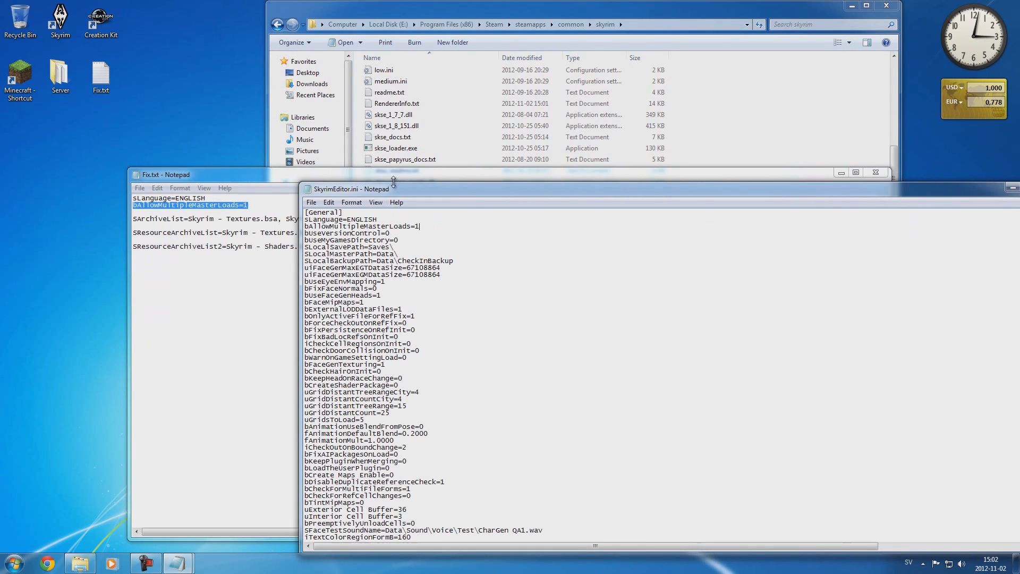
drag(394, 183, 393, 102)
drag(478, 551, 479, 474)
scroll(413, 259, down, 15)
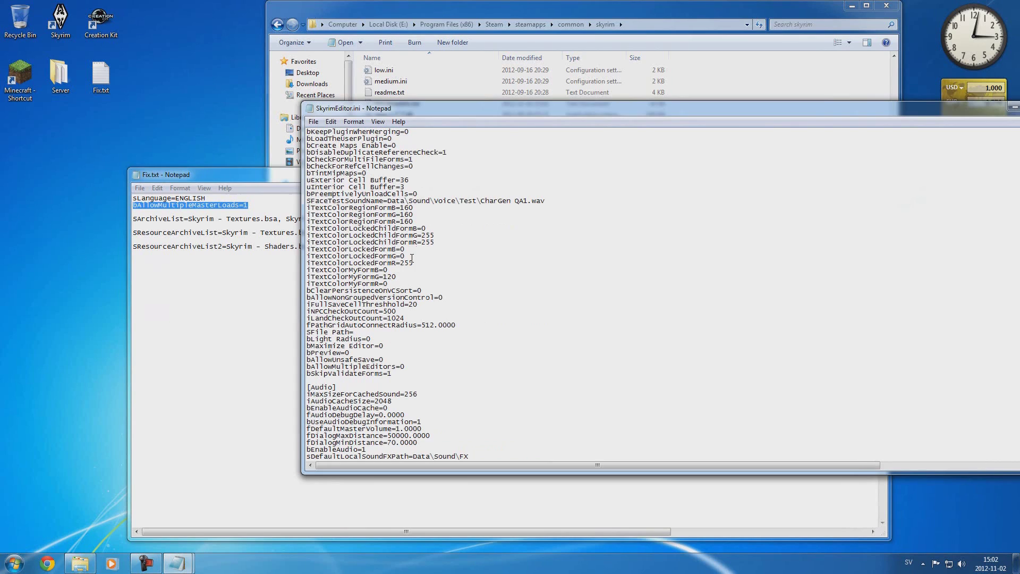
Step: Find the [Archive] section and replace sArchiveList with Fix.txt's list ending in Dawnguard.bsa
key(ctrl+f)
text(archive)
key(Return)
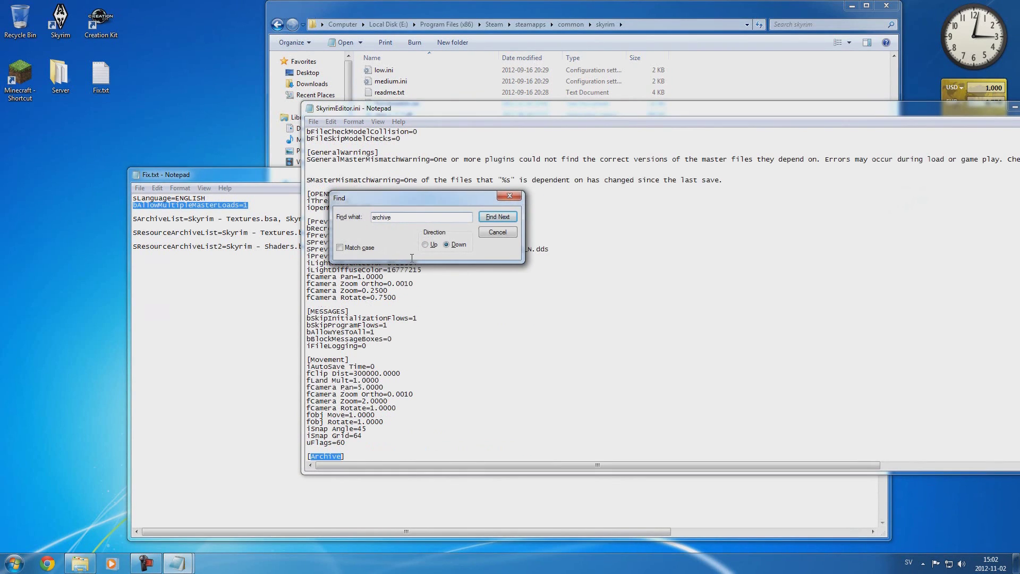
key(Escape)
scroll(422, 287, down, 2)
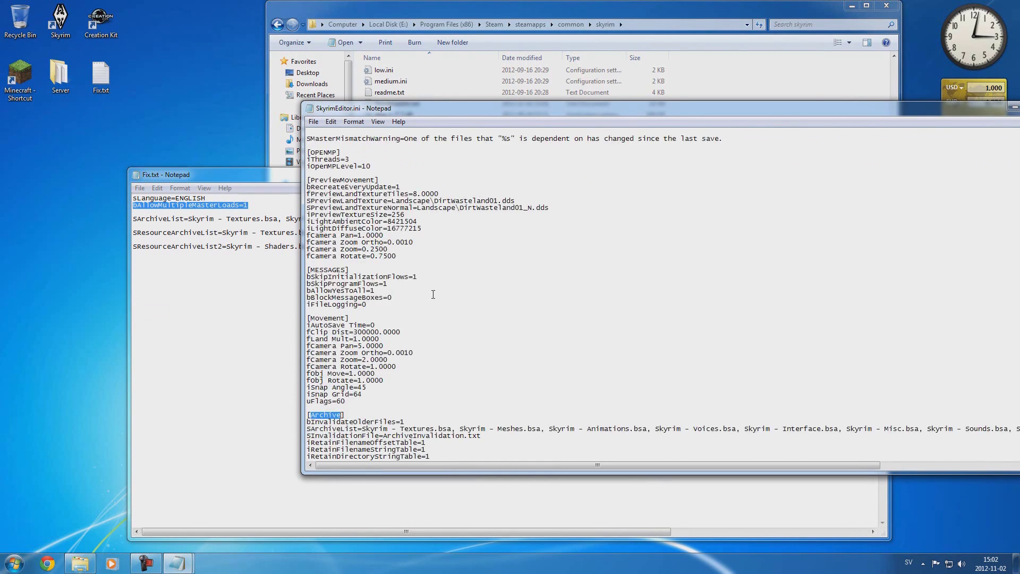
scroll(427, 303, down, 4)
scroll(427, 302, down, 1)
scroll(354, 311, down, 1)
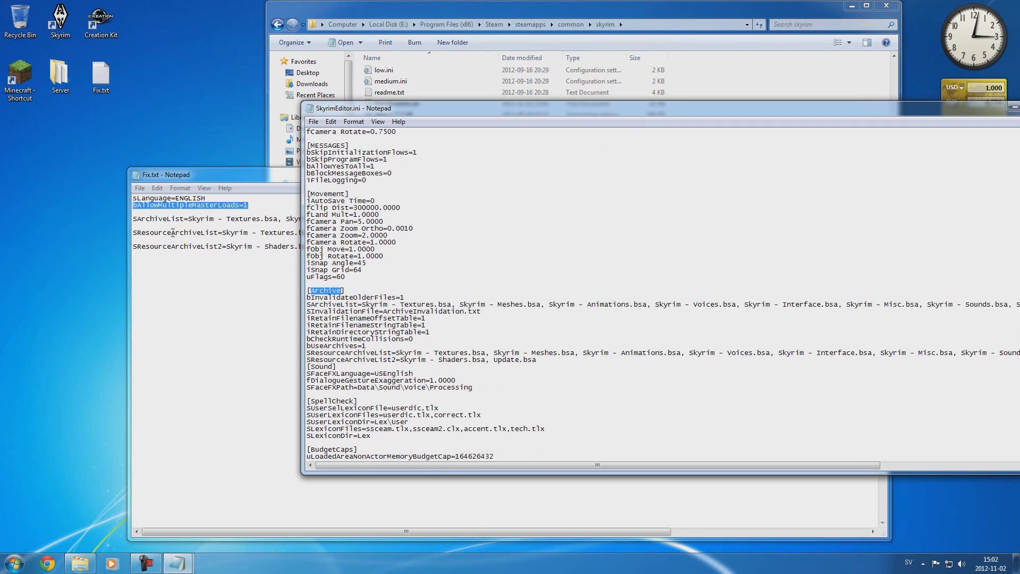
click(134, 220)
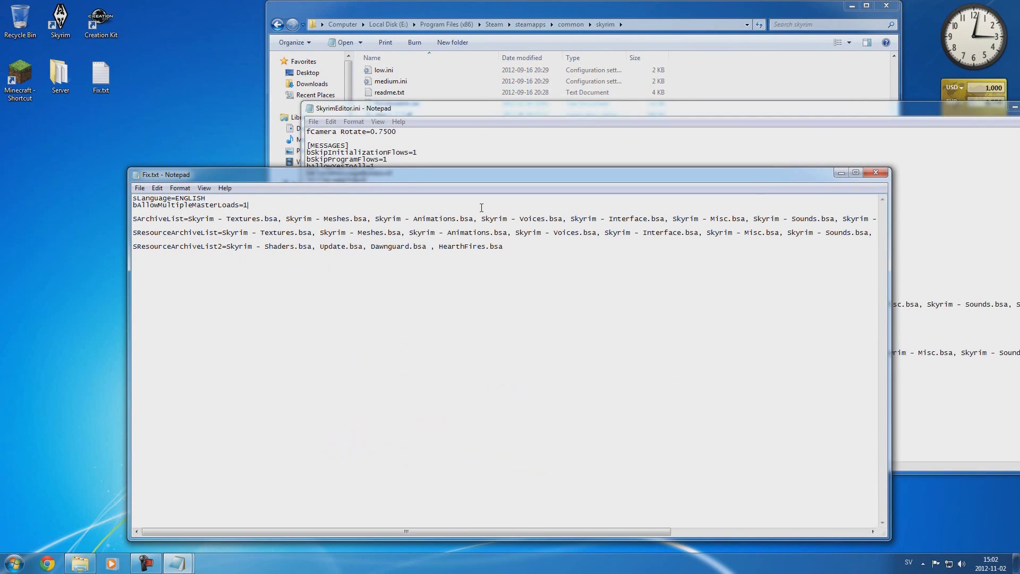
drag(134, 220, 924, 220)
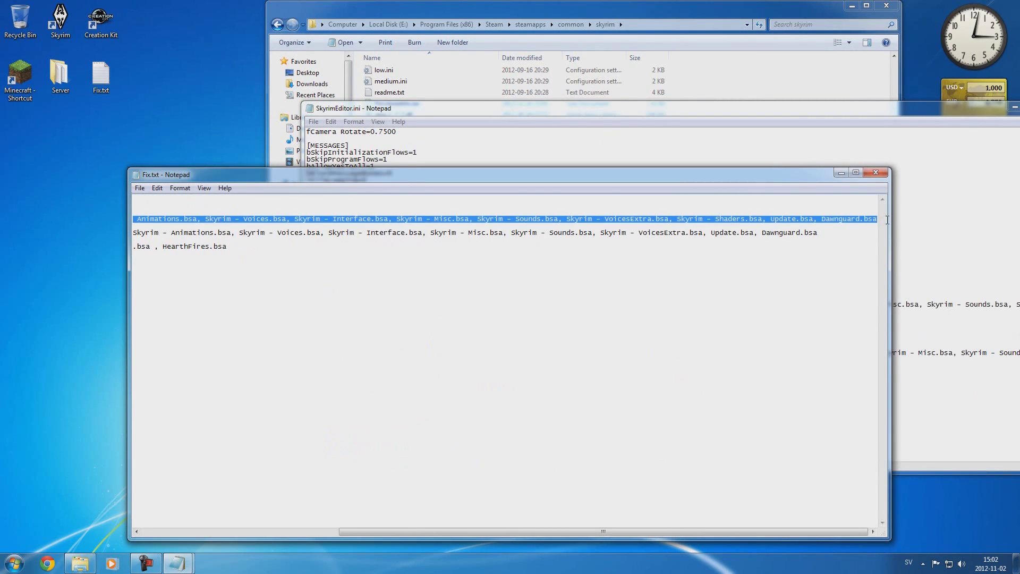
right_click(849, 218)
click(869, 252)
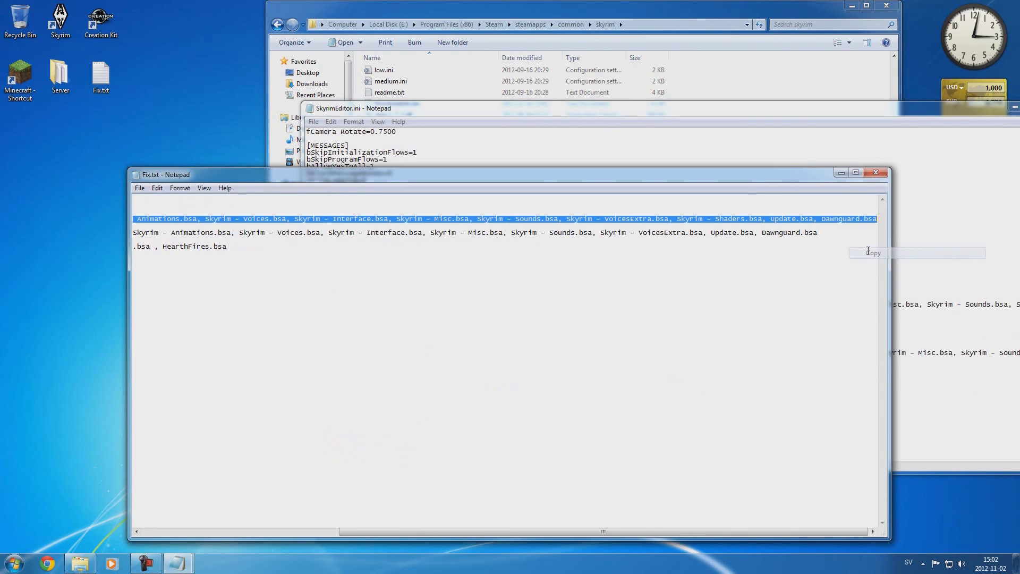
click(841, 173)
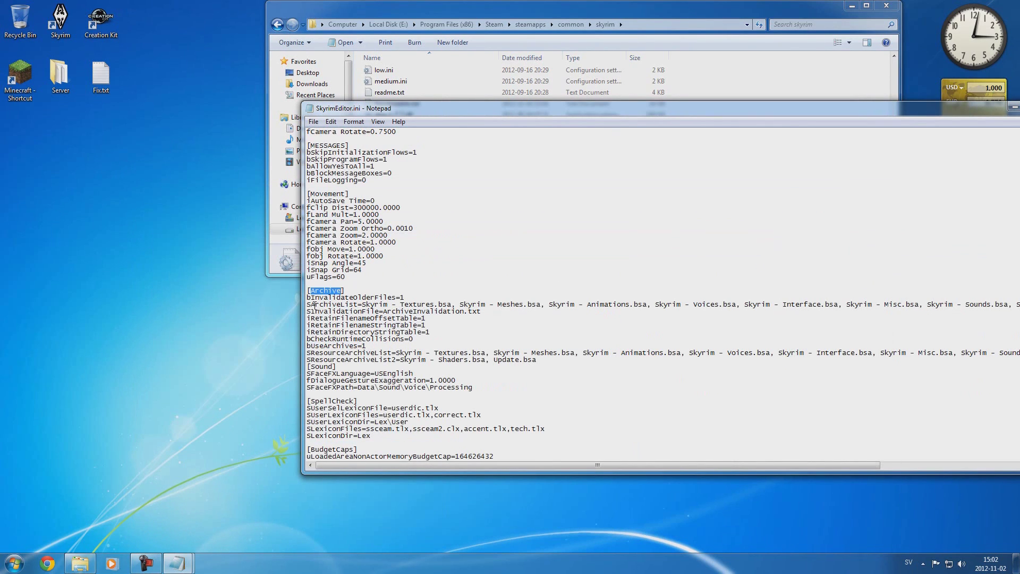
click(310, 305)
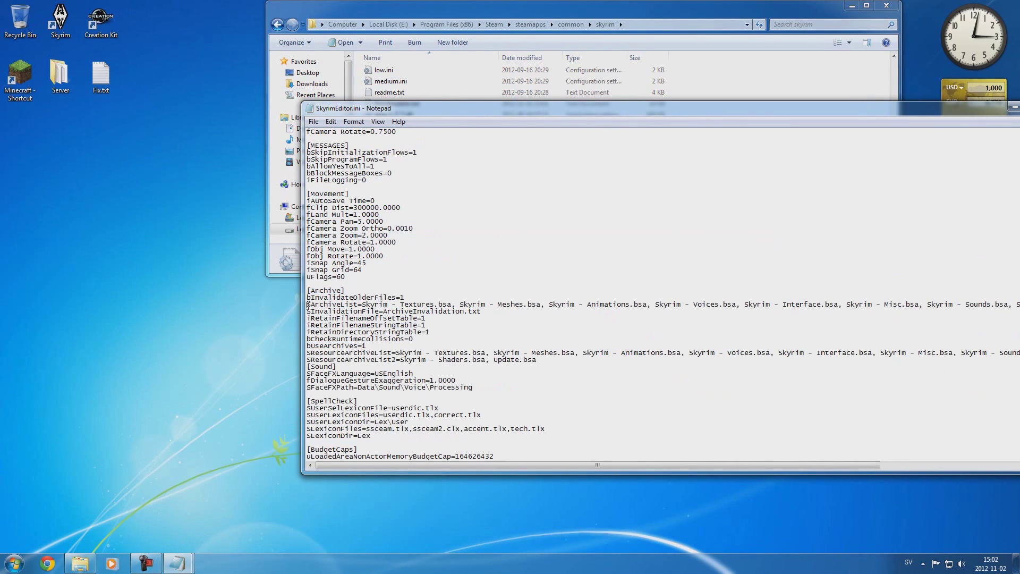
double_click(479, 113)
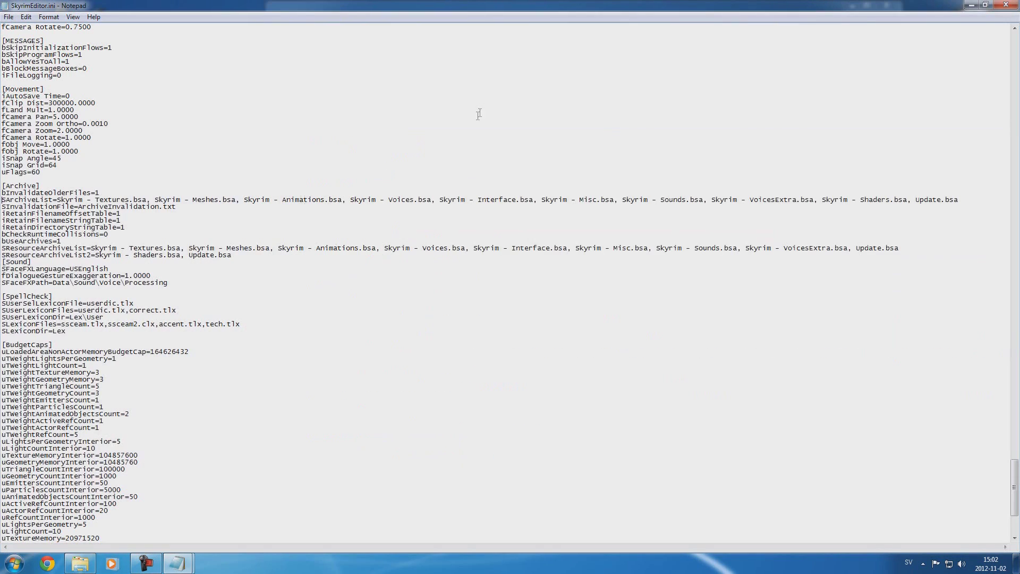
shift+click(962, 201)
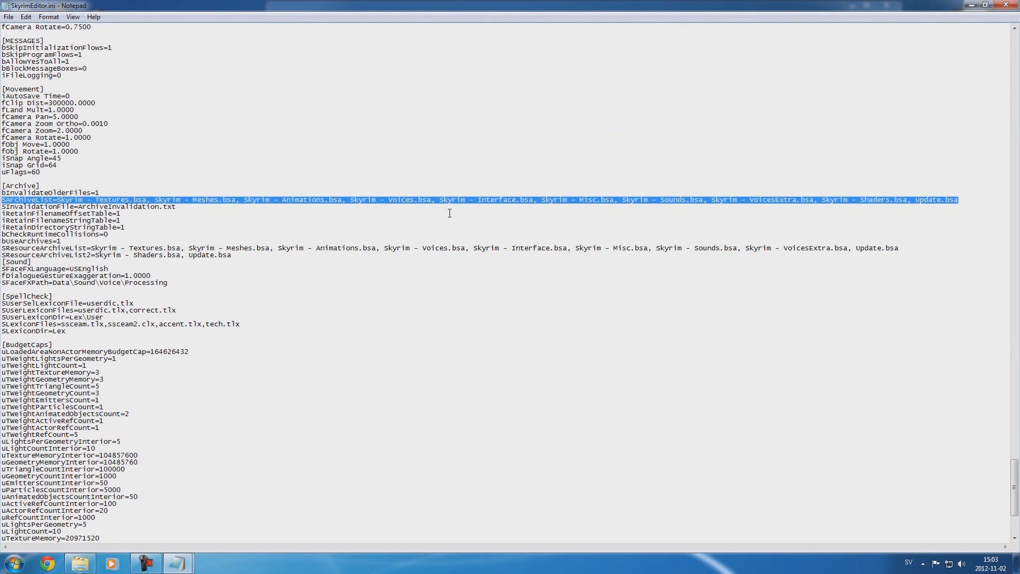
key(ctrl+v)
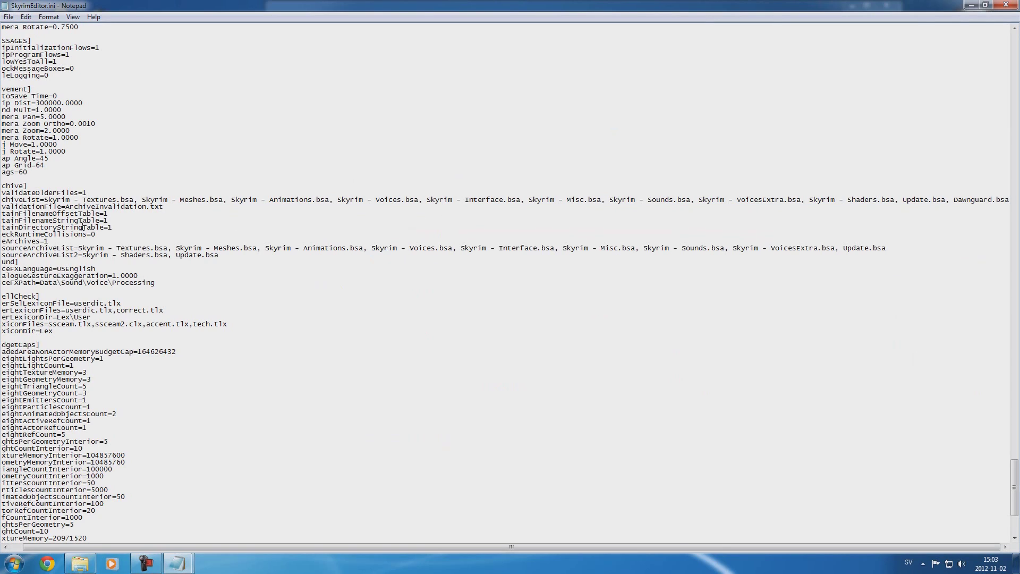
drag(48, 241, 1, 241)
Step: Copy the SResourceArchiveList line from Fix.txt for SkyrimEditor.ini
click(57, 255)
mouse_move(177, 563)
click(143, 527)
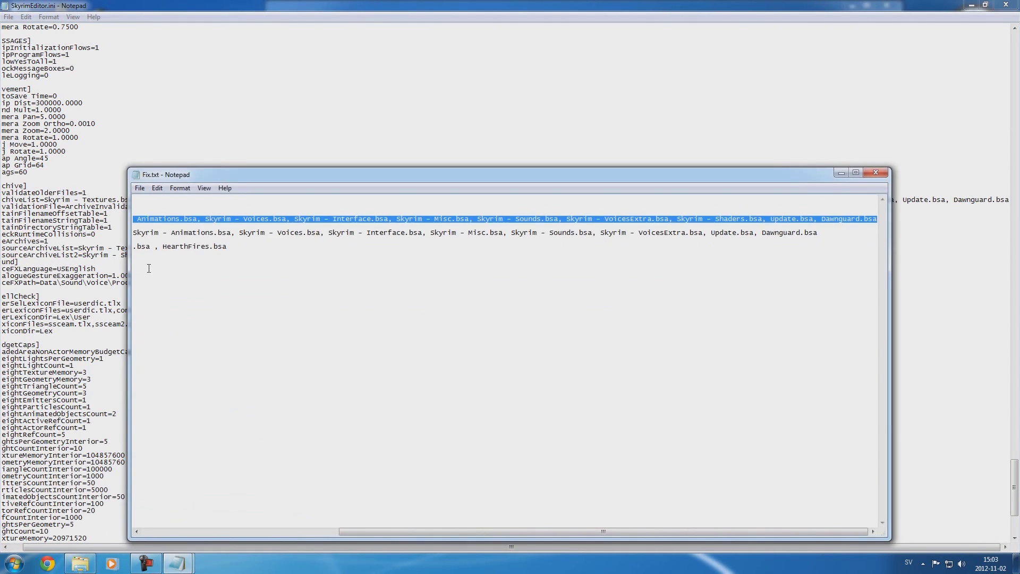
drag(338, 532, 133, 533)
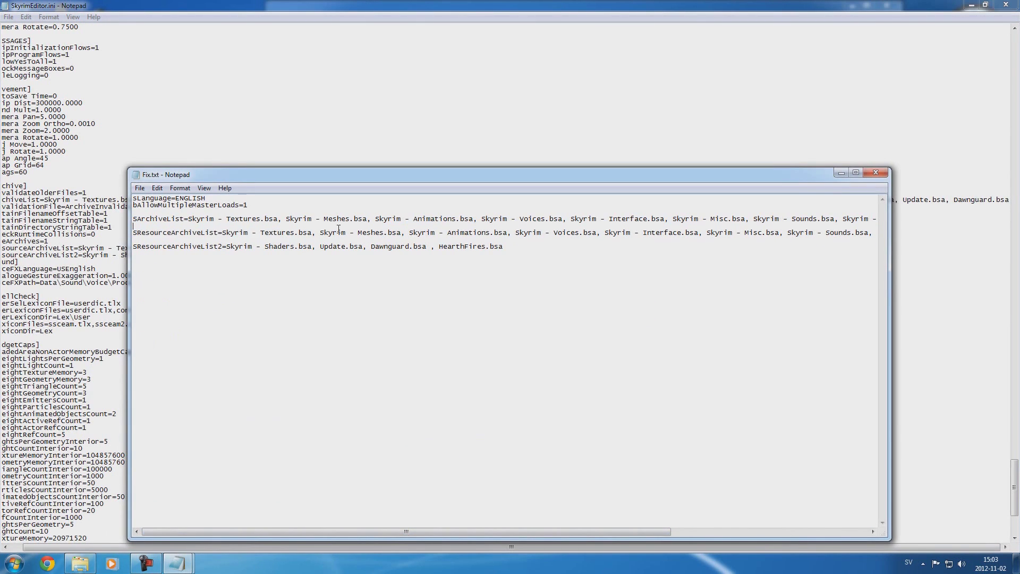
mouse_move(136, 232)
mouse_down()
mouse_move(889, 236)
mouse_move(831, 240)
mouse_up()
drag(295, 531, 659, 553)
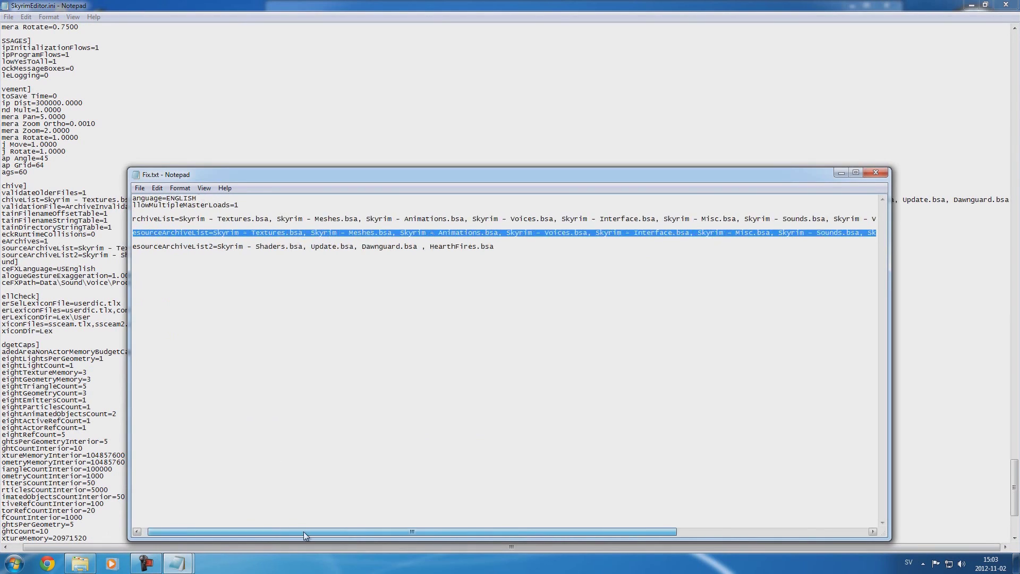
right_click(528, 236)
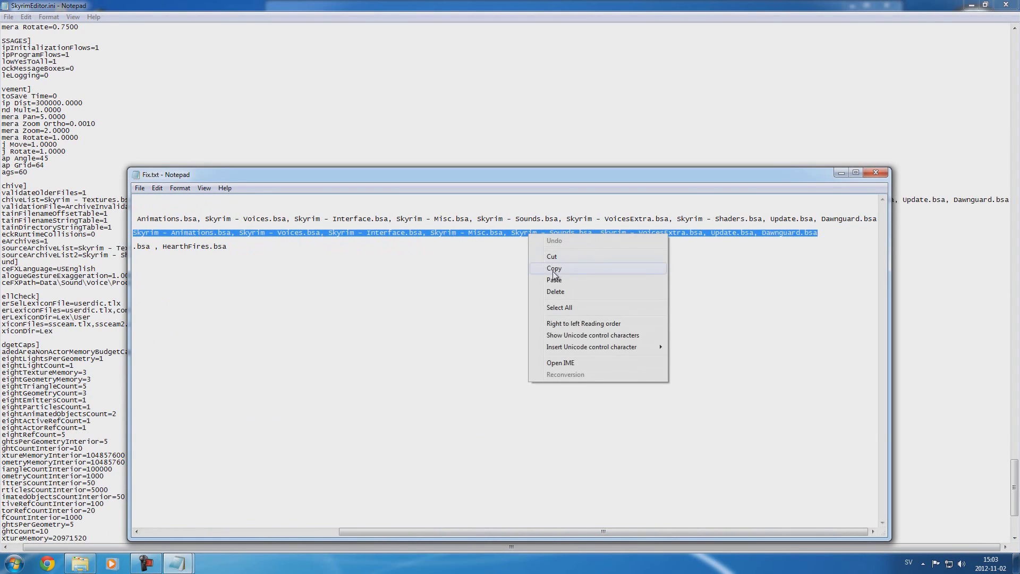
click(556, 274)
click(104, 16)
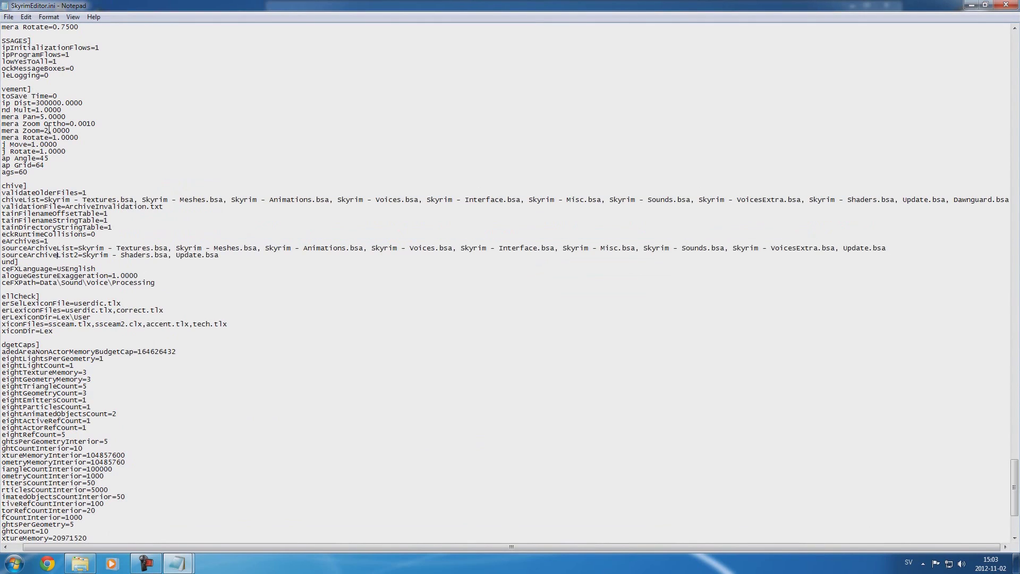
Step: Try pasting over the resource archive line, then undo to restore the original
drag(2, 248, 367, 256)
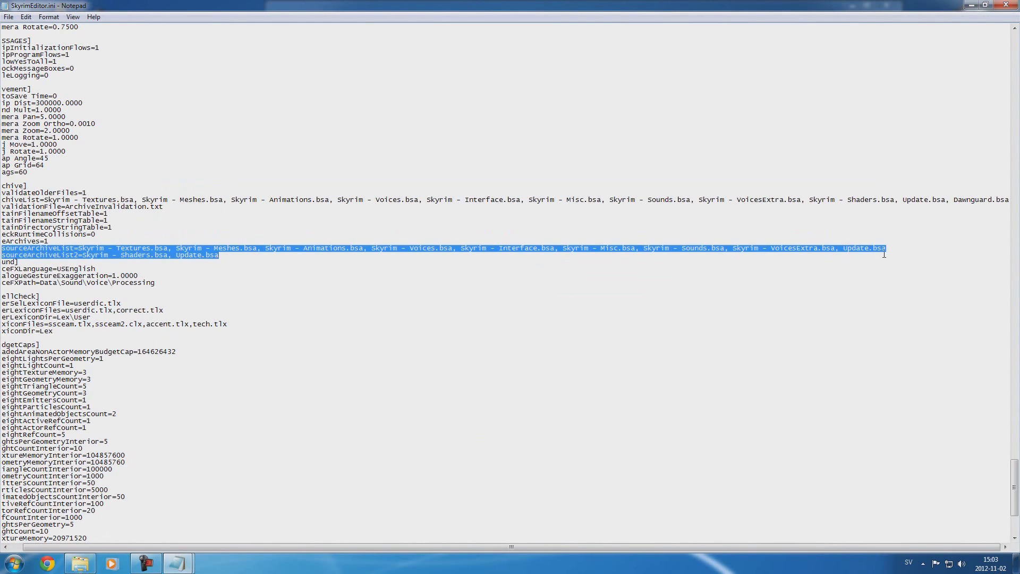
drag(884, 254, 892, 248)
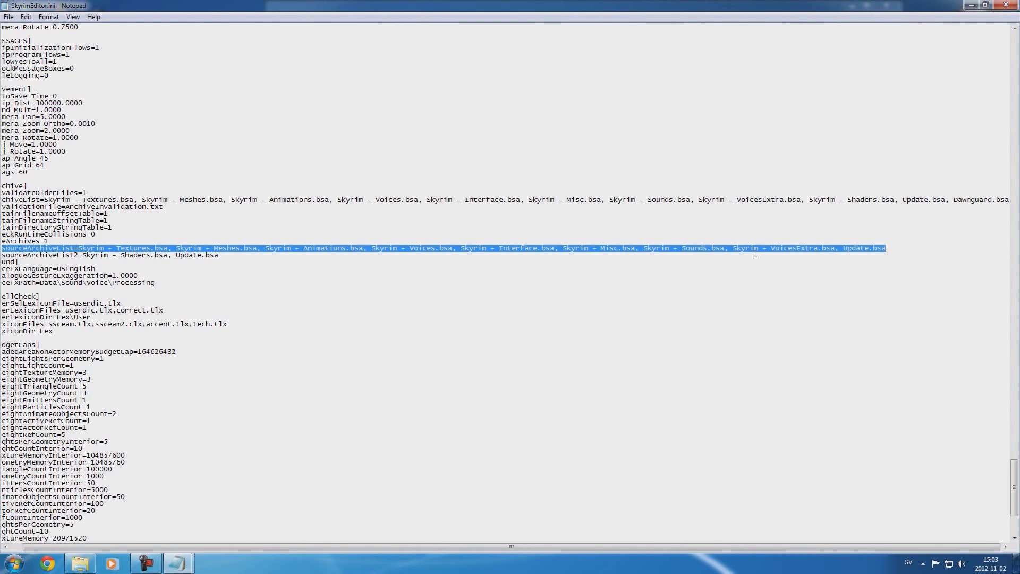
right_click(735, 248)
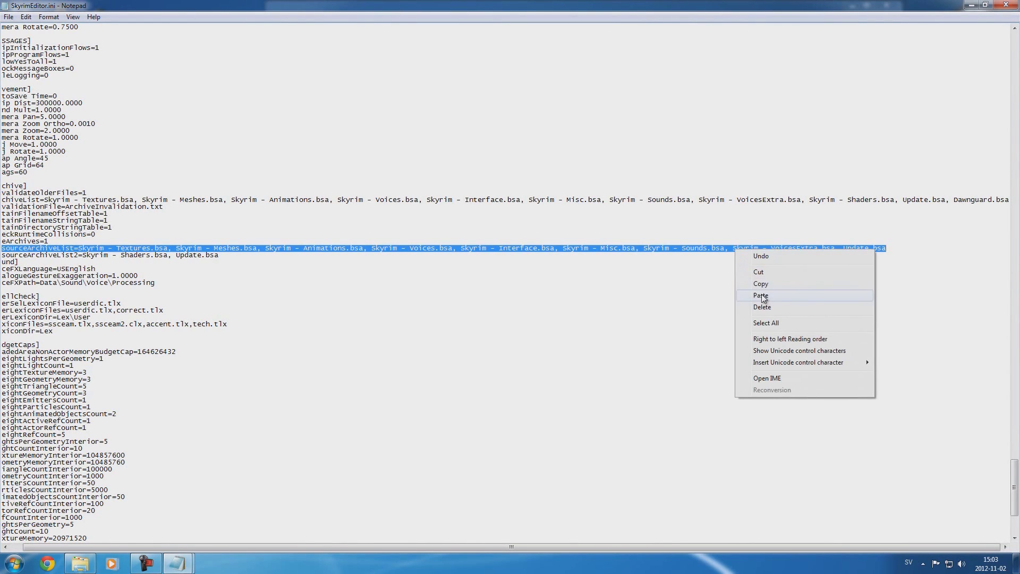
click(764, 298)
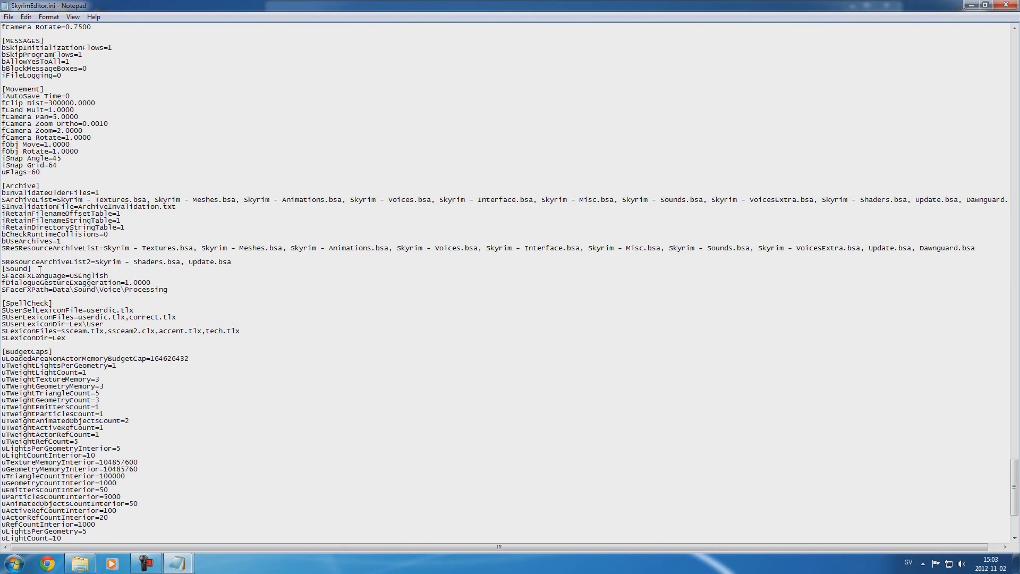
key(ctrl+z)
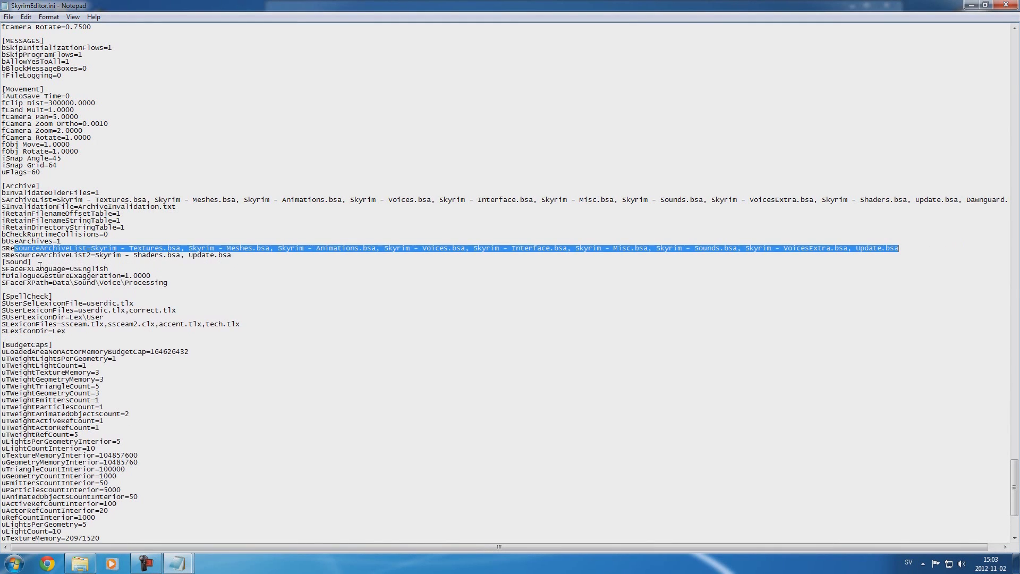
Step: Replace SResourceArchiveList with Fix.txt's Dawnguard.bsa version and delete the blank line after it
click(160, 493)
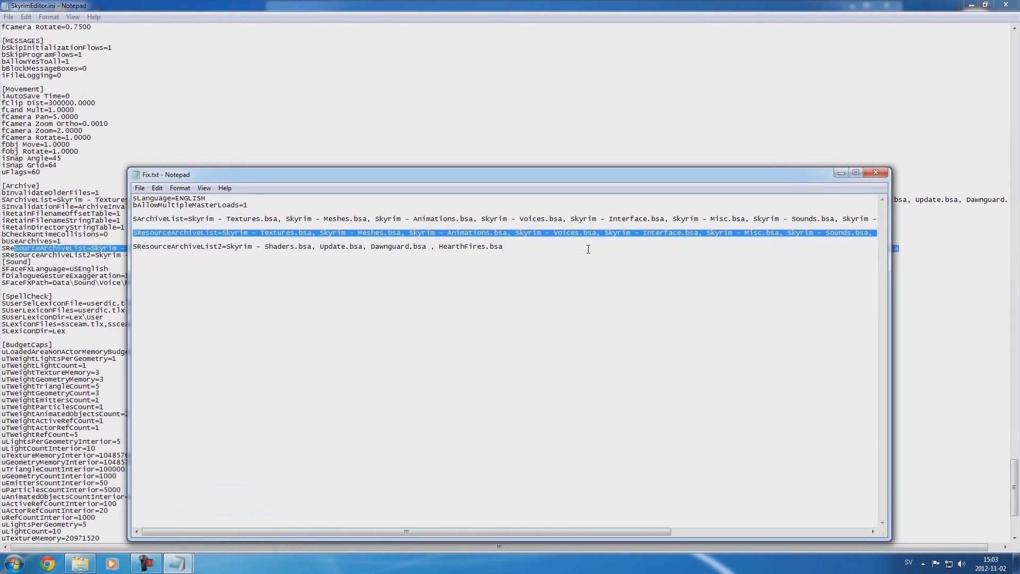
drag(342, 532, 603, 532)
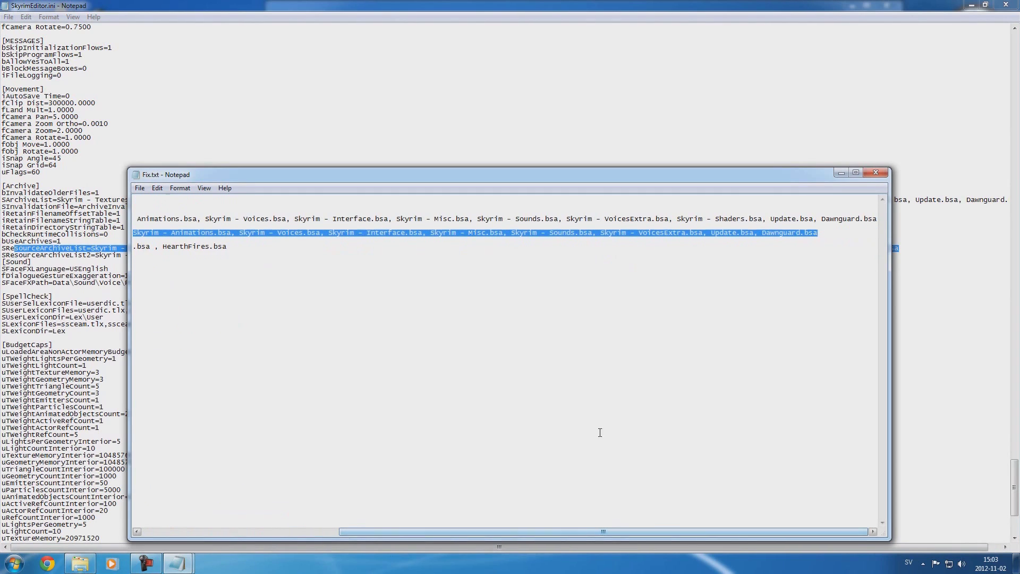
right_click(485, 232)
click(510, 256)
key(alt+Tab)
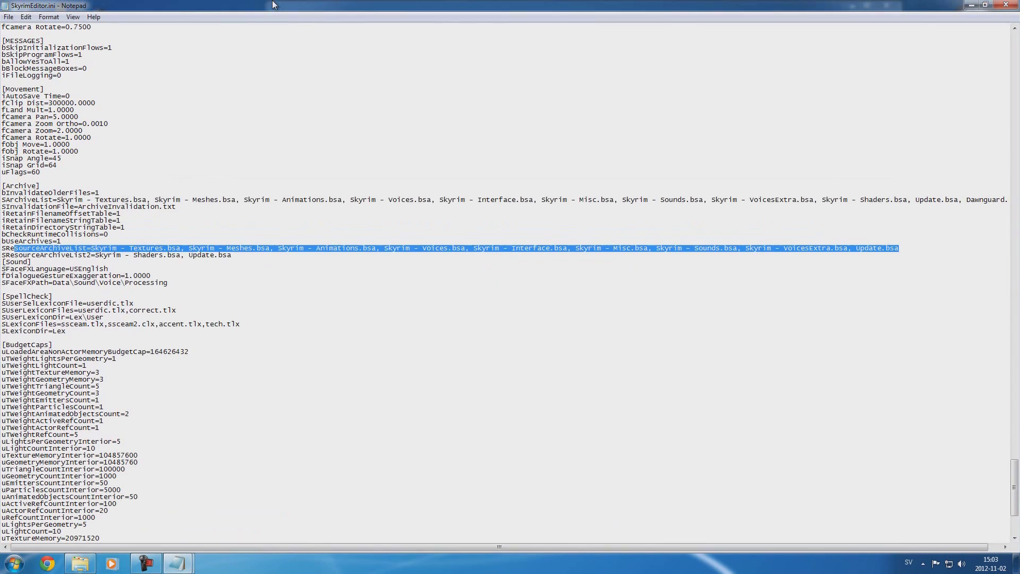
drag(5, 249, 914, 249)
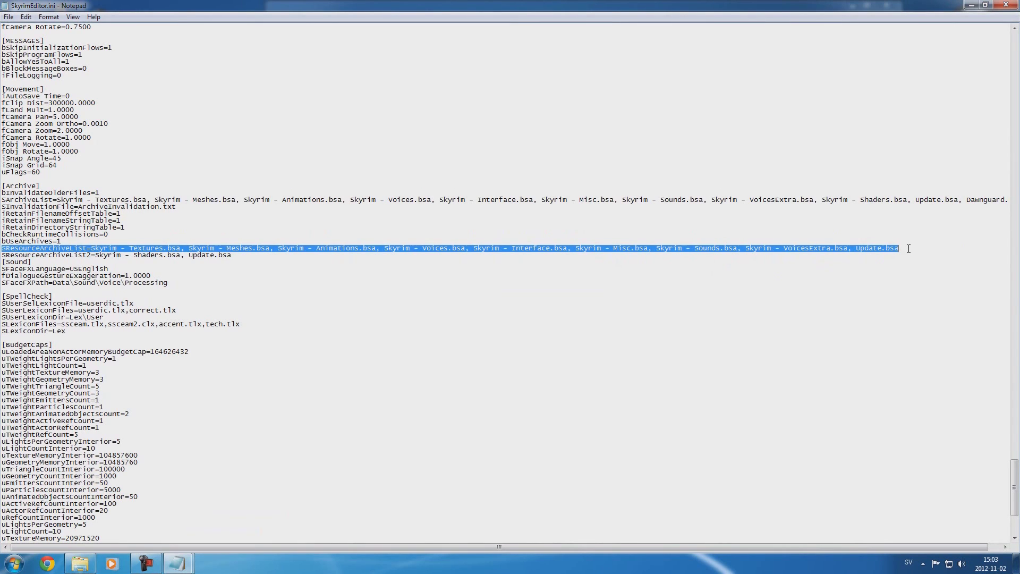
right_click(880, 250)
click(902, 297)
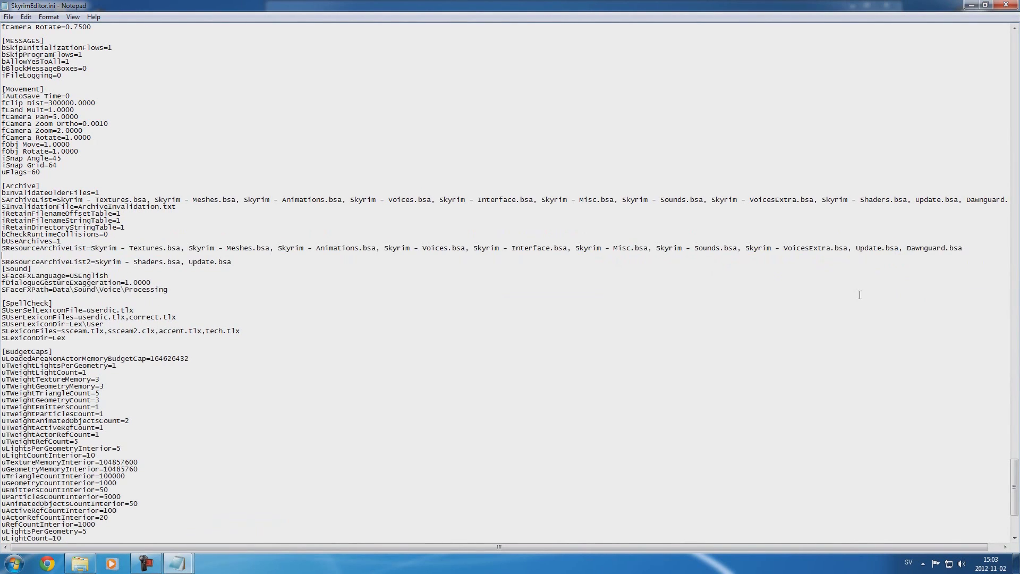
key(BackSpace)
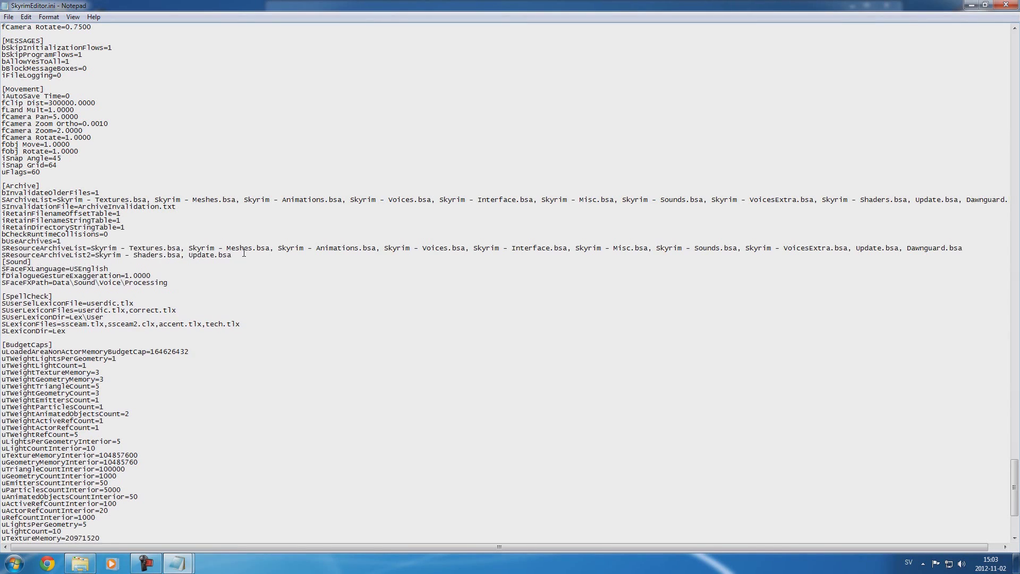
Step: Replace SResourceArchiveList2 with Fix.txt's version including Dawnguard.bsa and HearthFires.bsa
mouse_move(177, 564)
click(155, 522)
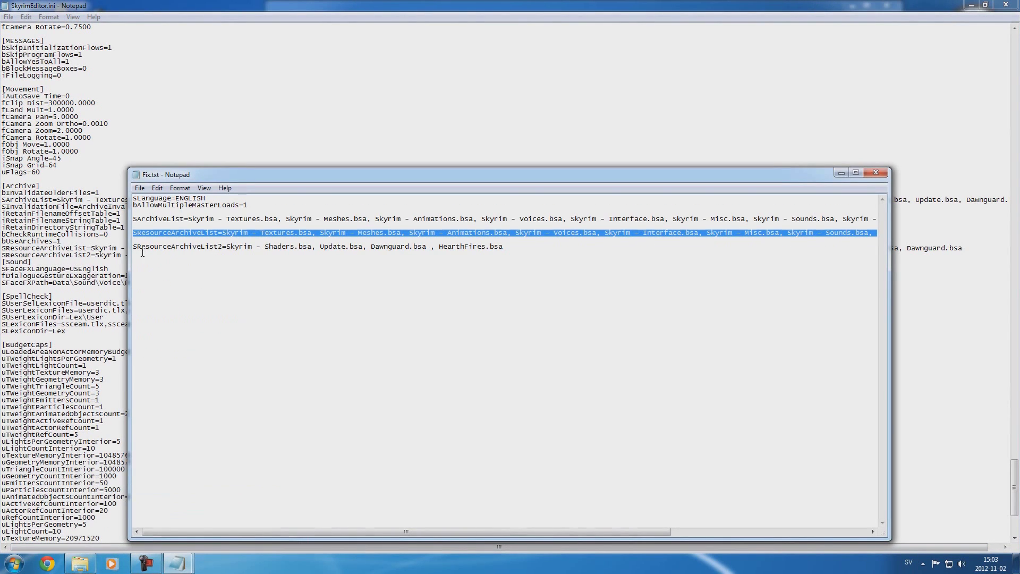
drag(135, 250, 572, 244)
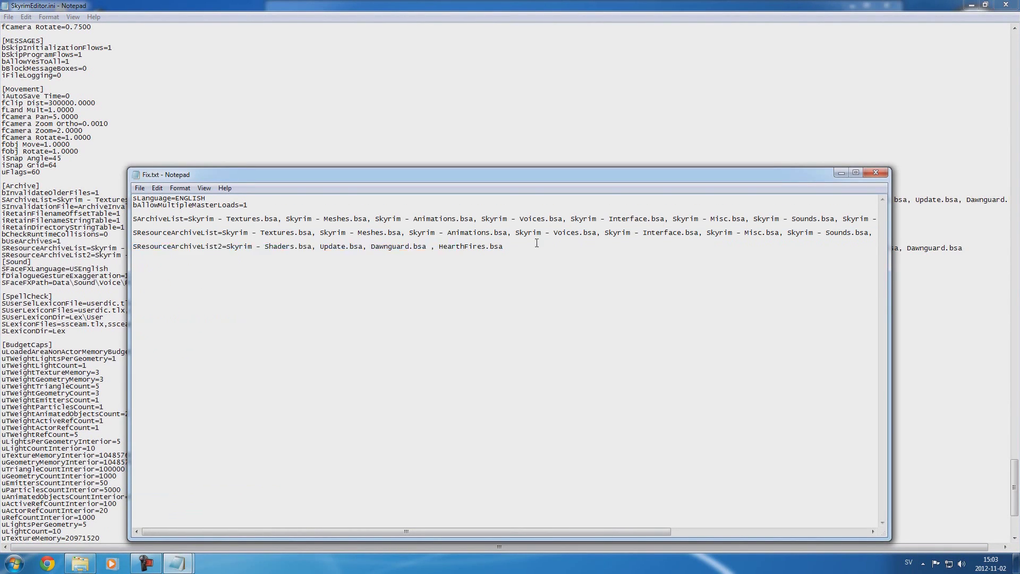
right_click(490, 250)
click(514, 283)
click(204, 55)
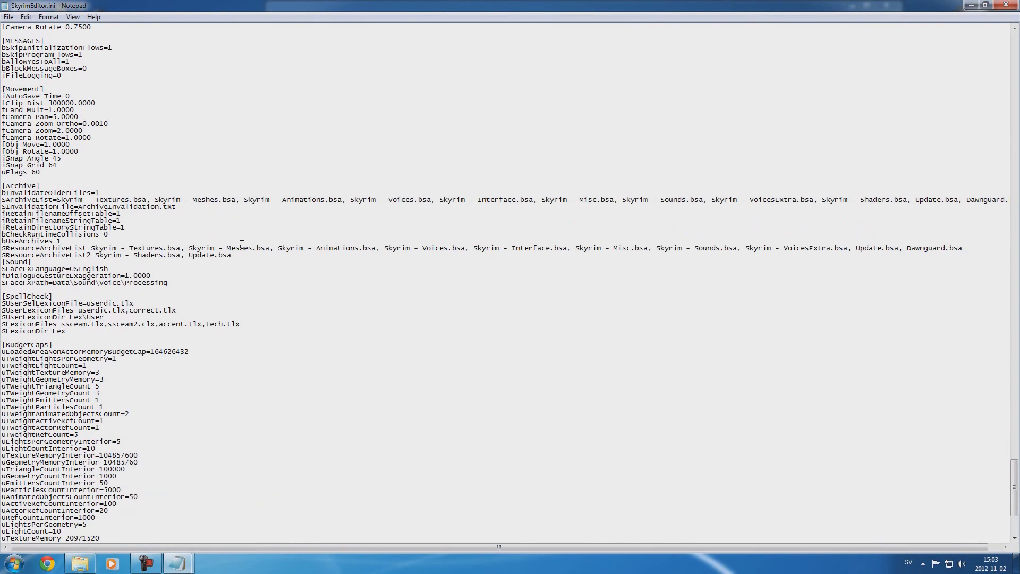
drag(232, 256, 2, 256)
right_click(20, 258)
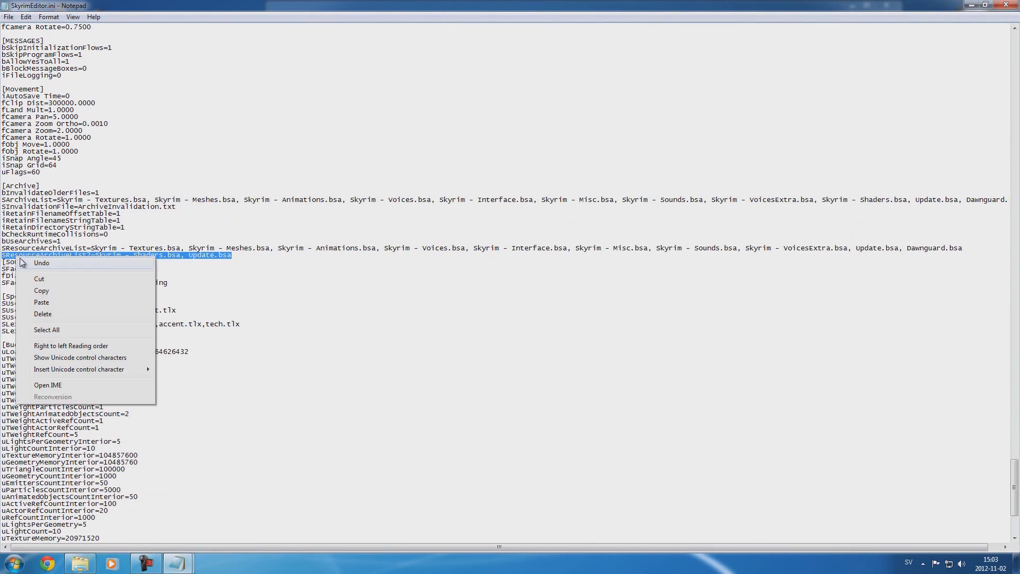
click(46, 302)
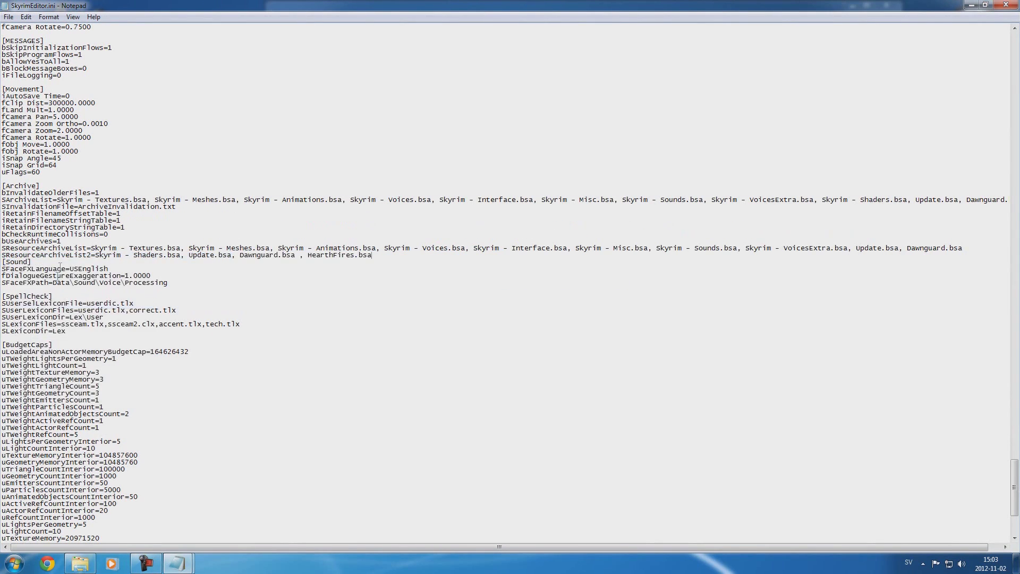
Step: Save SkyrimEditor.ini and close its Notepad window
click(8, 17)
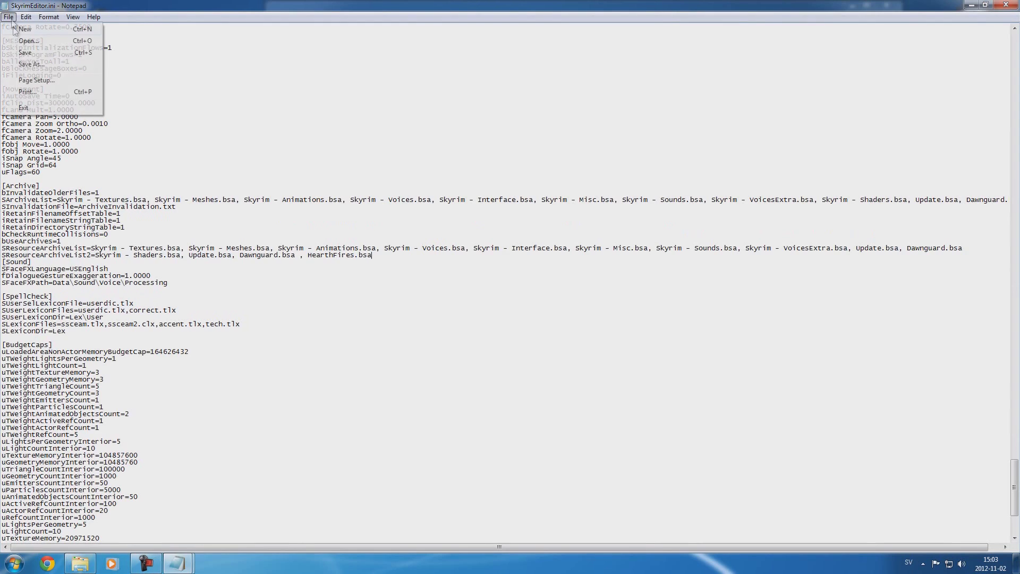
click(24, 54)
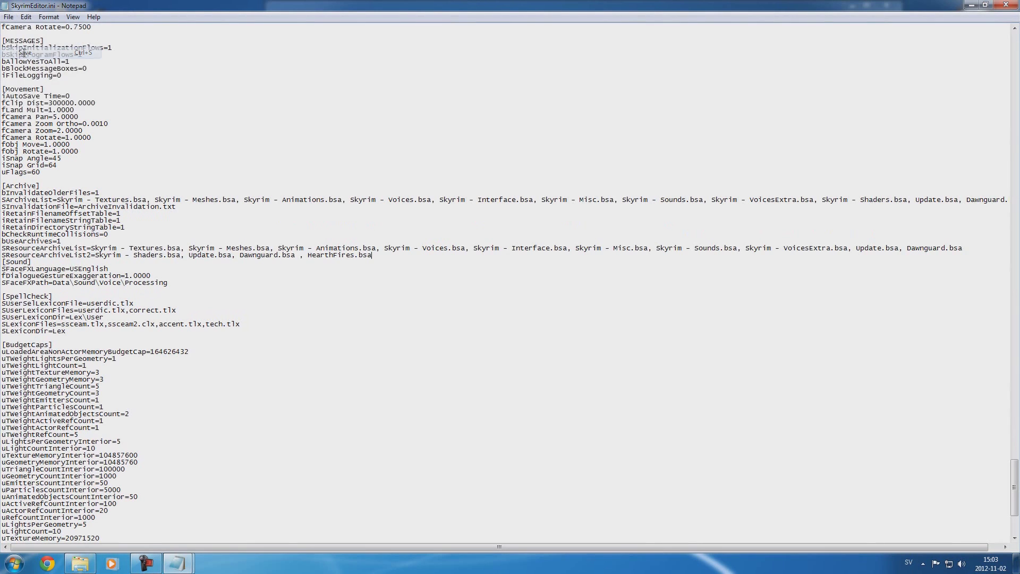
click(1006, 9)
Step: Close Fix.txt and Explorer, relaunch Creation Kit, and load HearthFires.esm as the data file
click(891, 171)
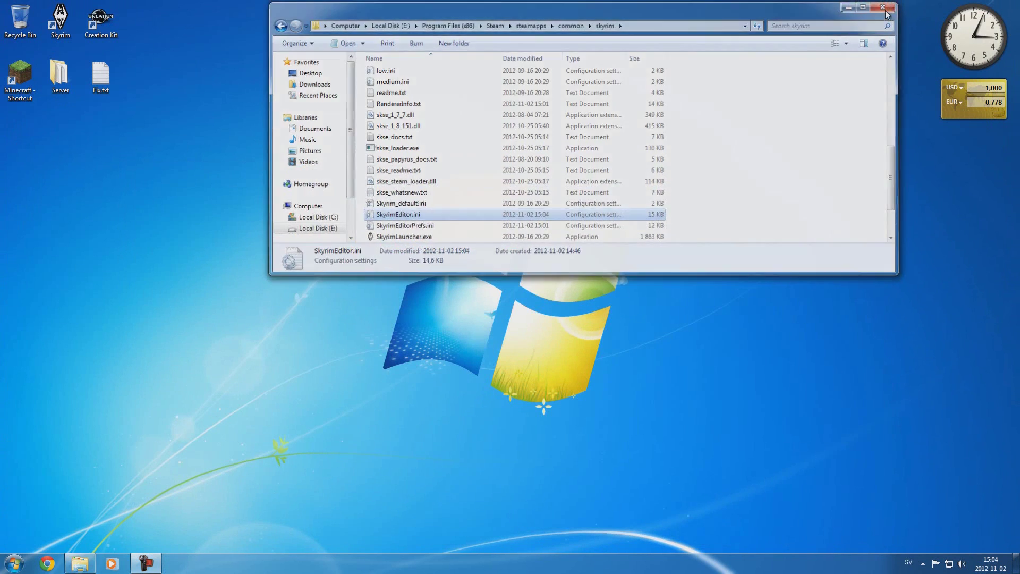
click(883, 9)
double_click(100, 23)
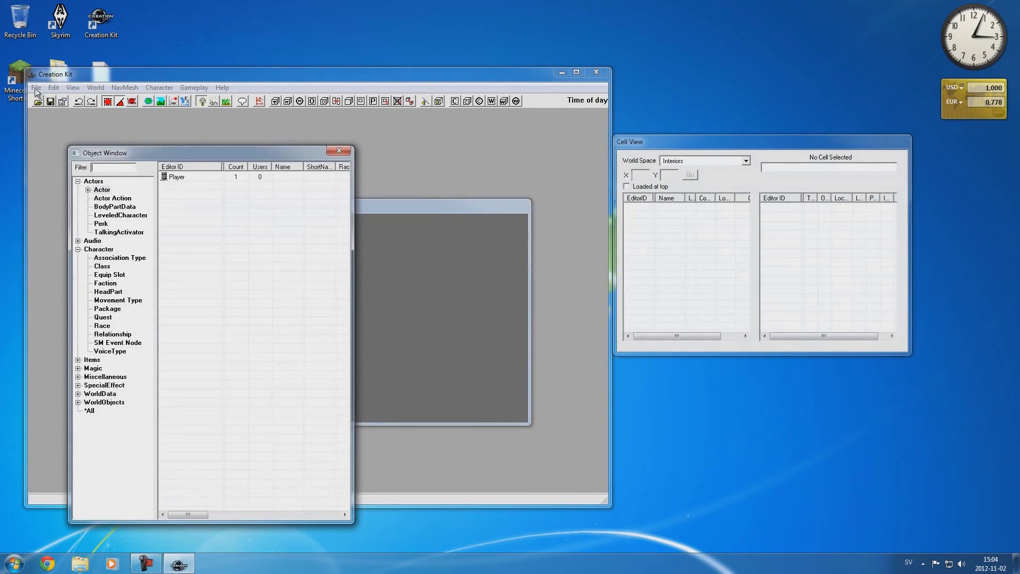
click(36, 89)
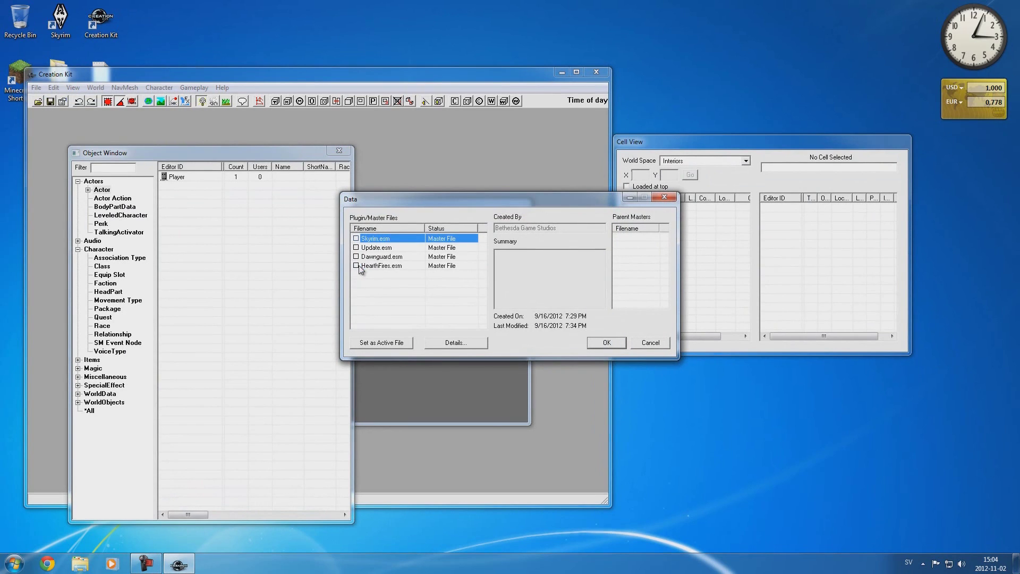
double_click(356, 267)
click(607, 344)
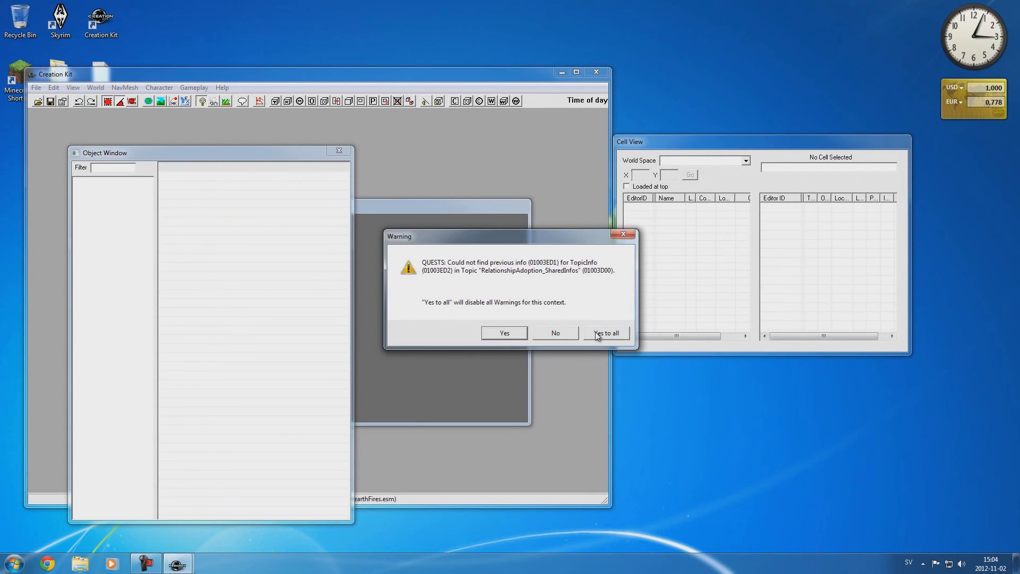
Step: Move the warning aside and choose Yes to all for the quest and armor warnings
drag(489, 236, 470, 146)
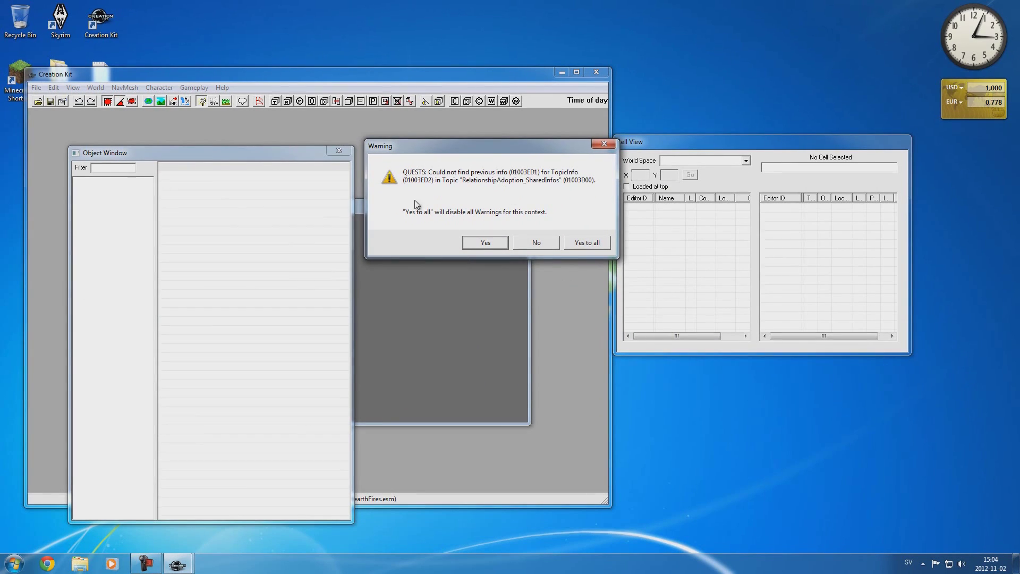
click(582, 238)
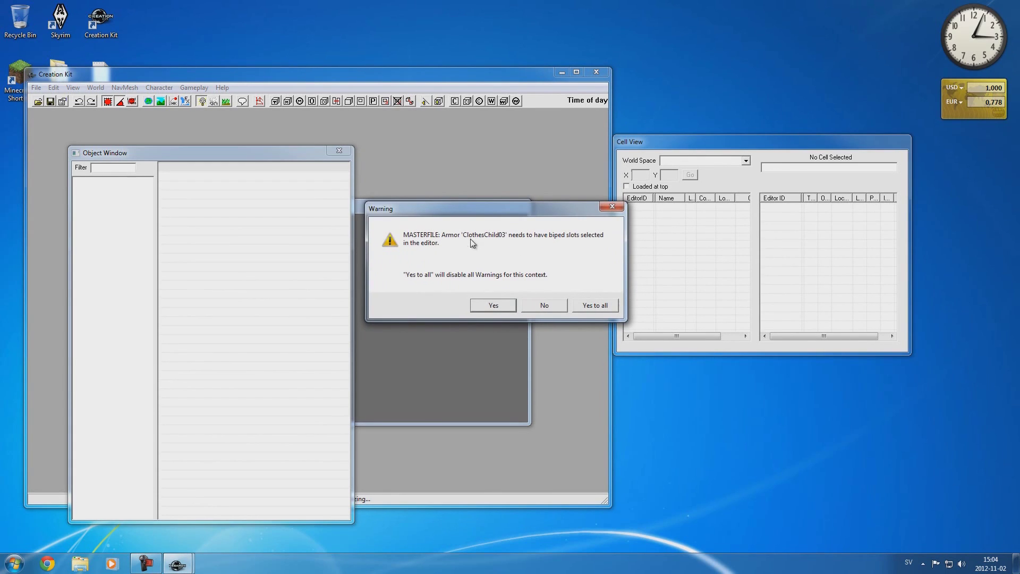
click(581, 308)
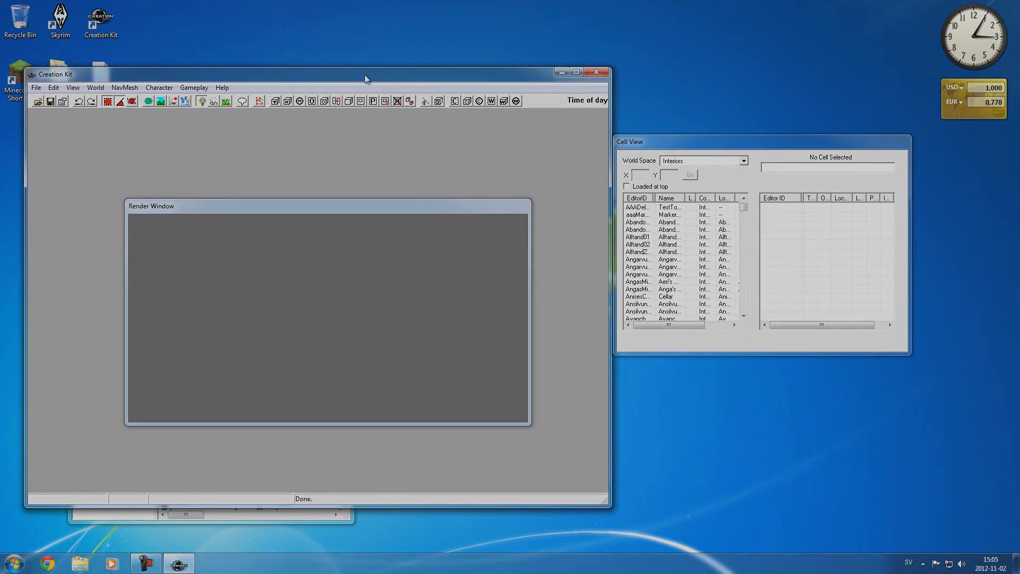
Step: After loading reports Done., move the main window to reveal the Object Window categories
drag(368, 74, 472, 30)
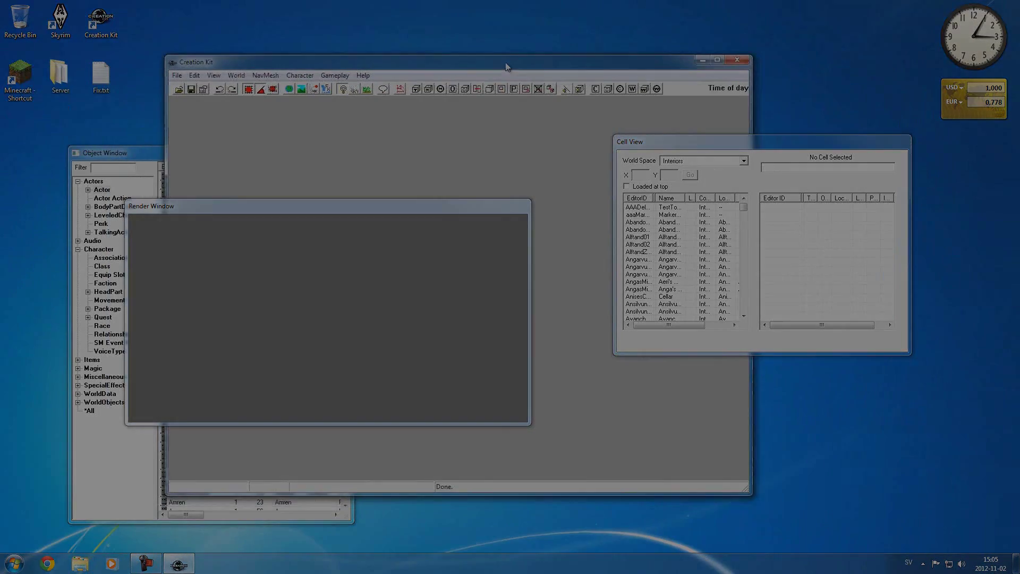